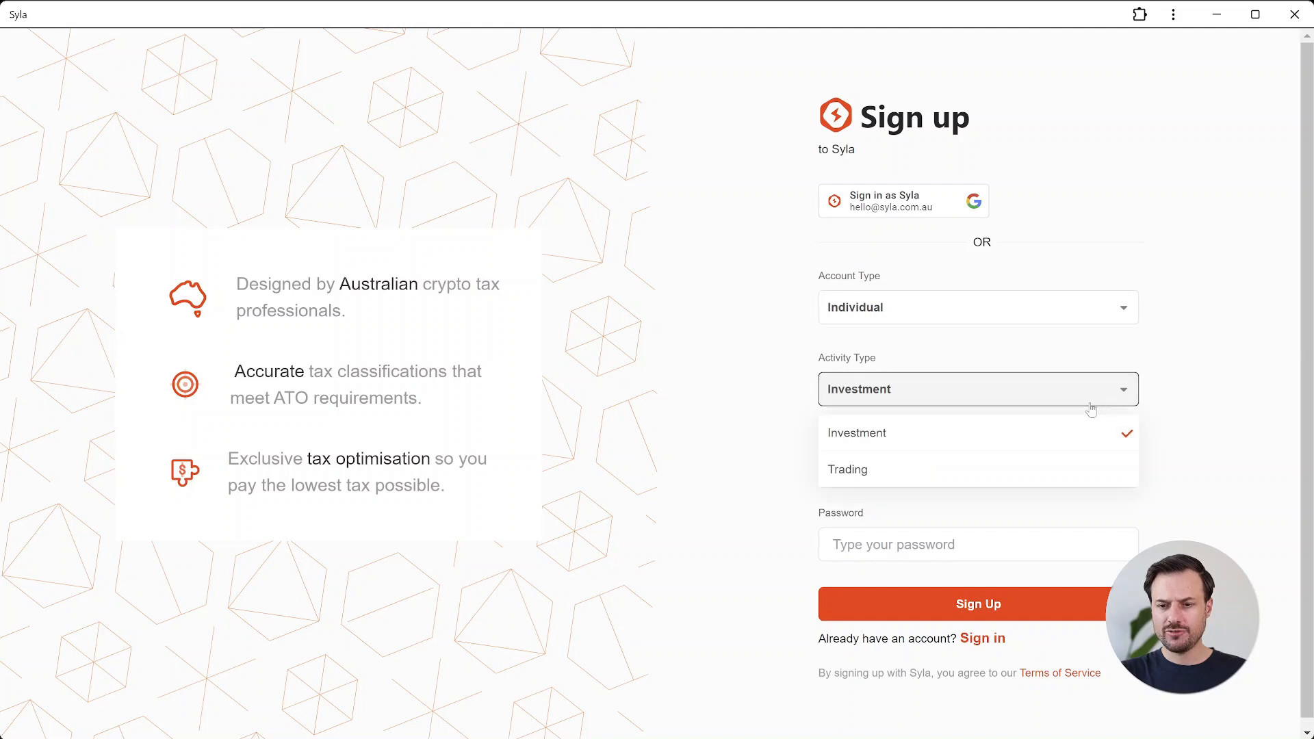
# Step: Choose Investment as the activity type for the new sign-up
pyautogui.click(1068, 432)
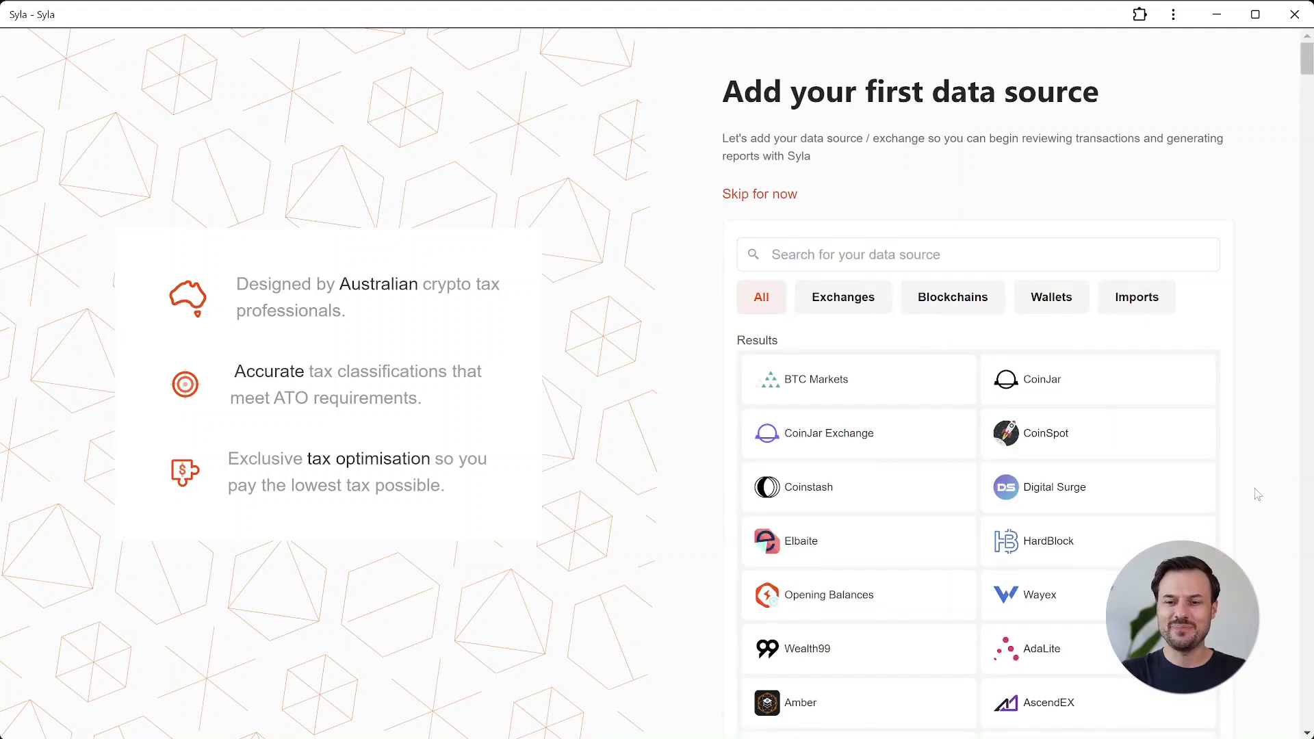
# Step: Add CoinSpot as the first data source by pasting its API key and secret key, running a secure sync, and continuing
pyautogui.click(1175, 445)
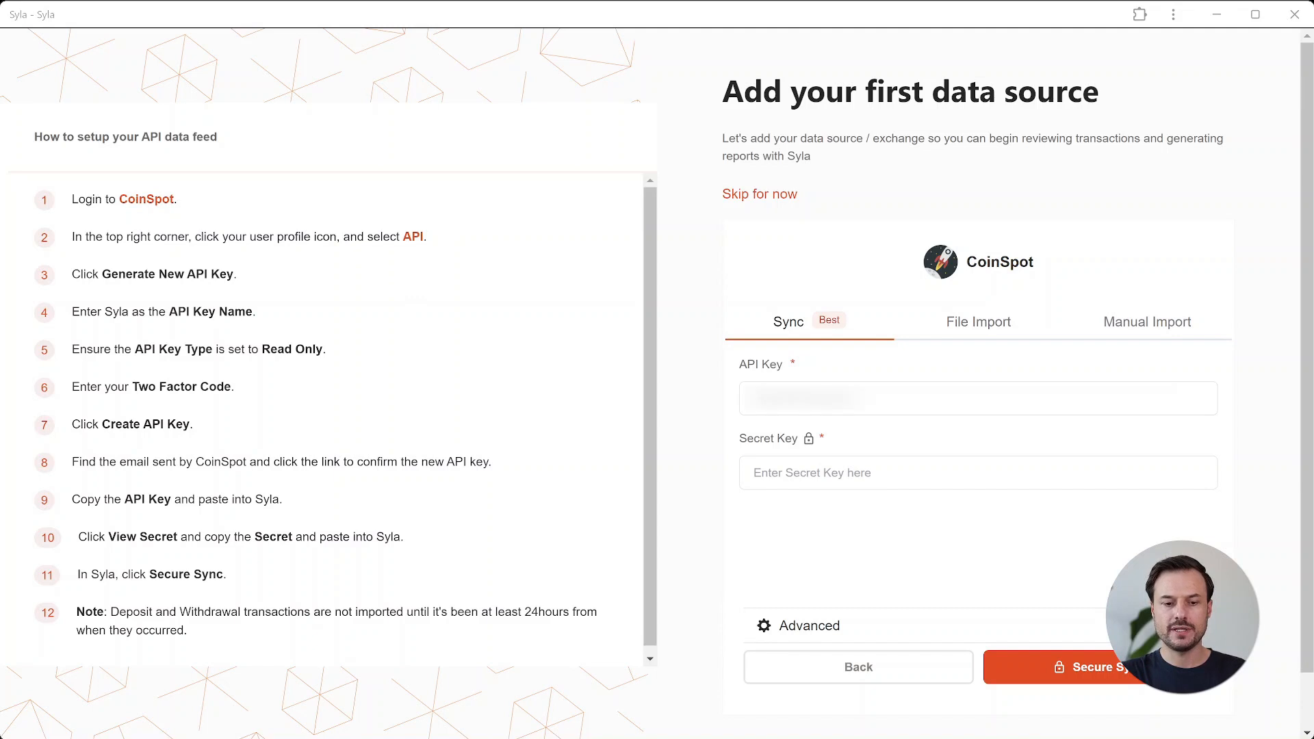
pyautogui.click(818, 405)
pyautogui.hotkey('ctrl', 'v')
pyautogui.click(889, 473)
pyautogui.hotkey('ctrl', 'v')
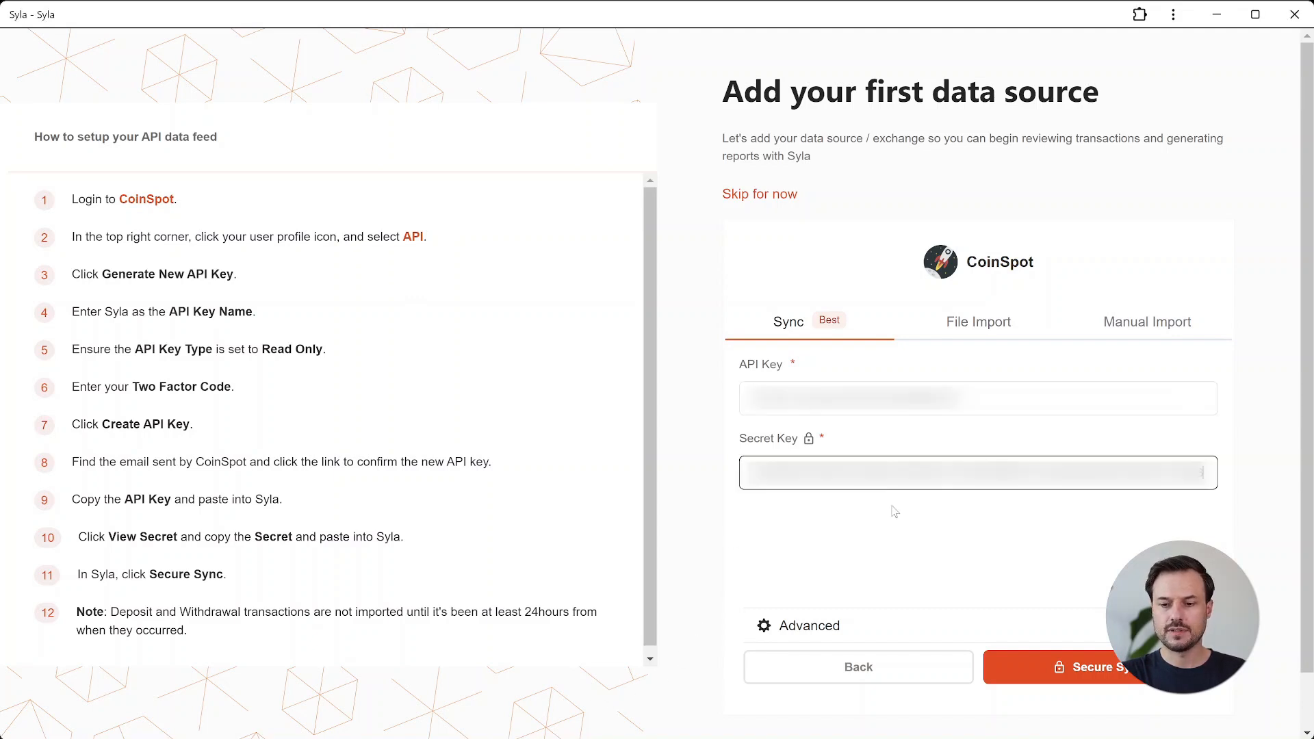
pyautogui.click(1077, 672)
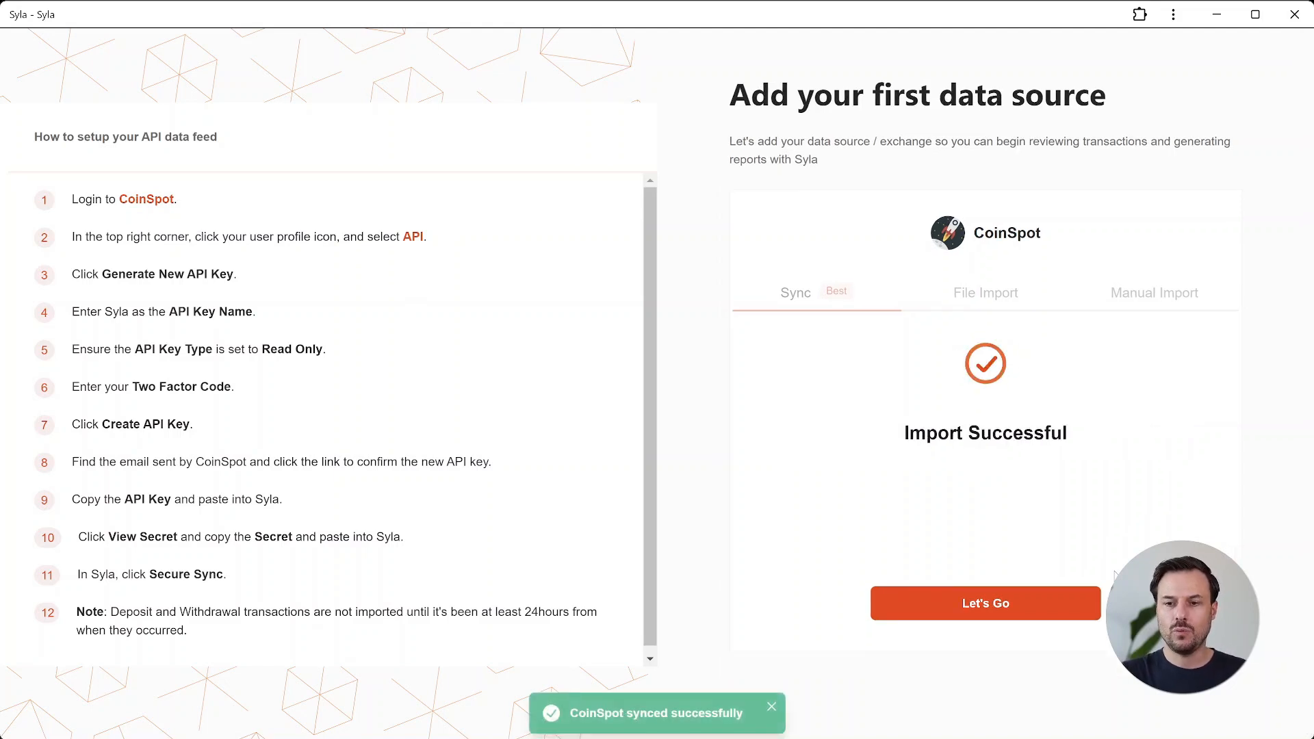
pyautogui.click(1074, 605)
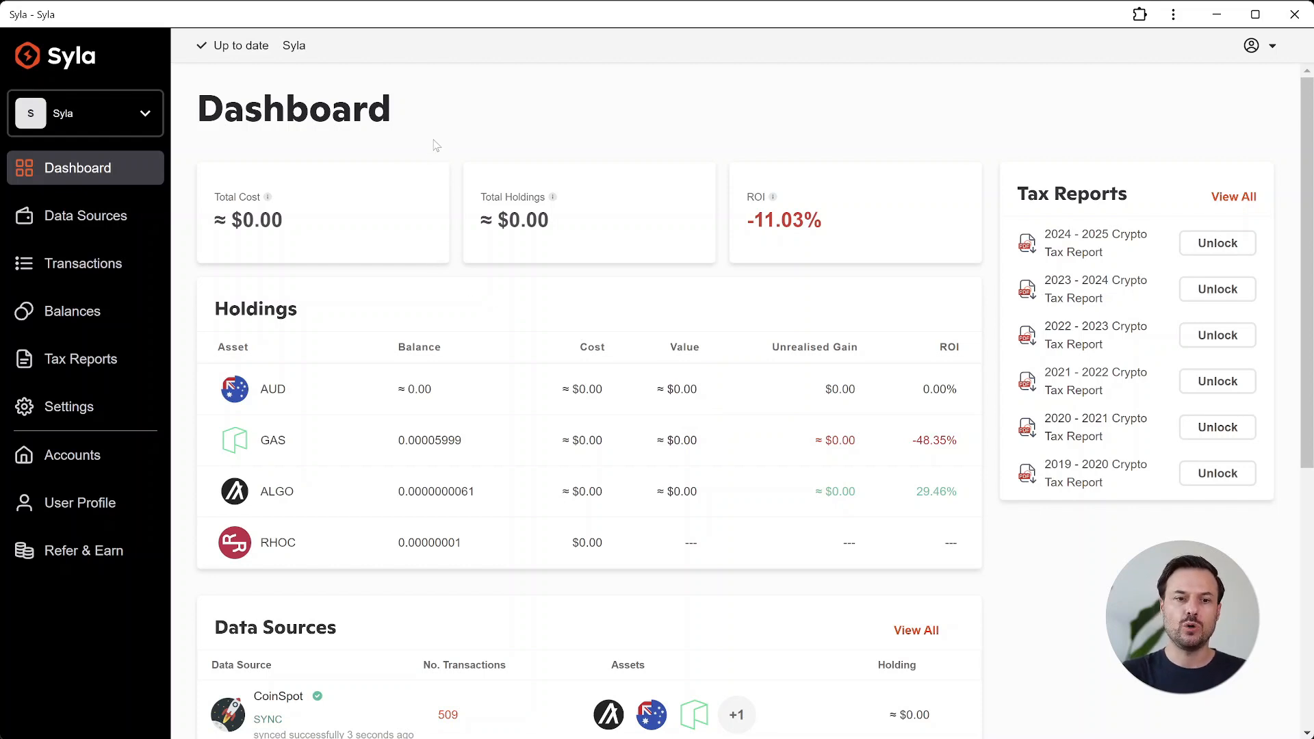
# Step: Add BTC Markets as a data source by pasting its secret and public API keys, syncing, and closing the panel
pyautogui.click(120, 218)
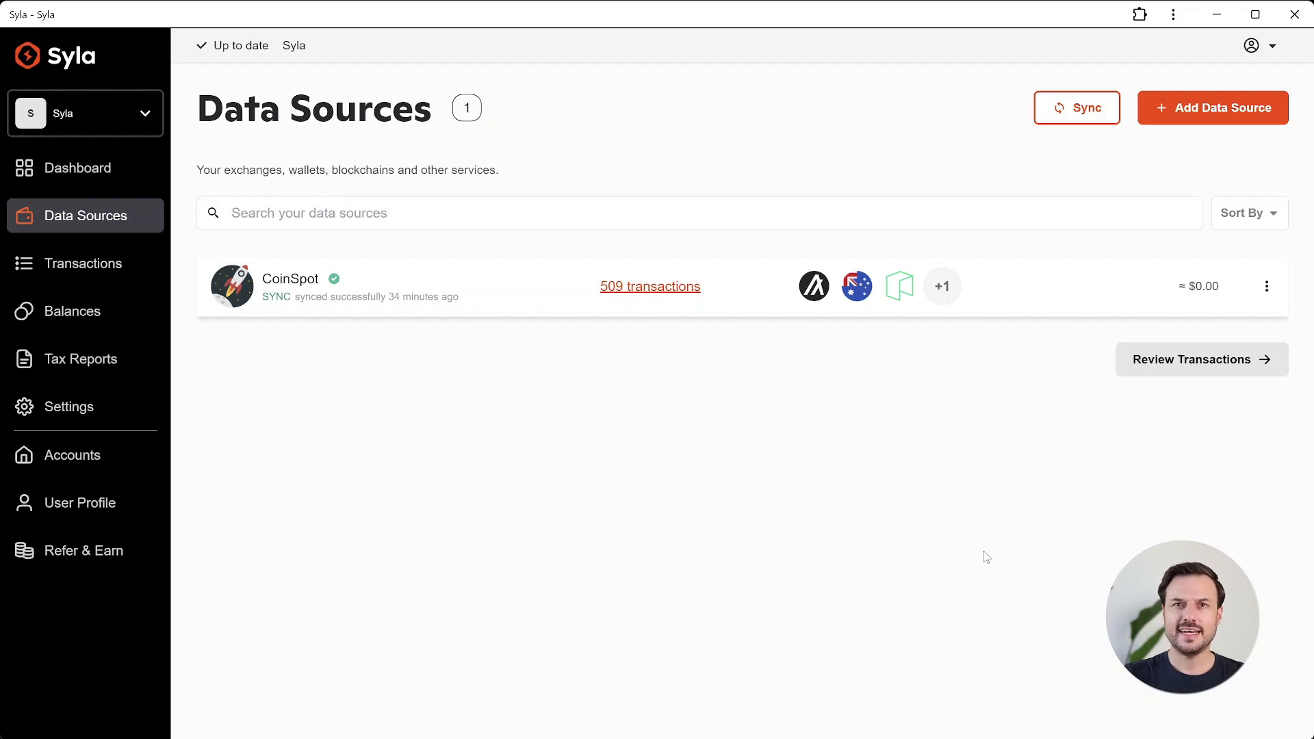
pyautogui.click(1204, 118)
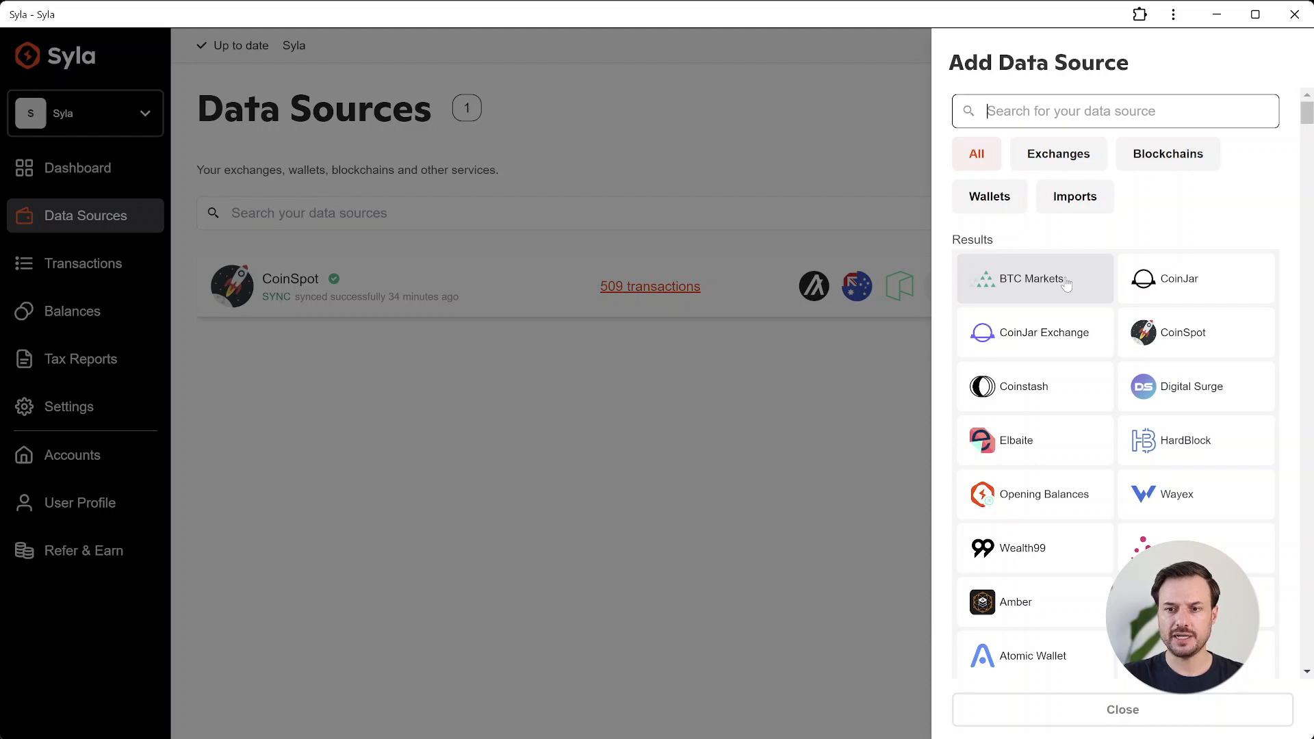
pyautogui.click(1065, 283)
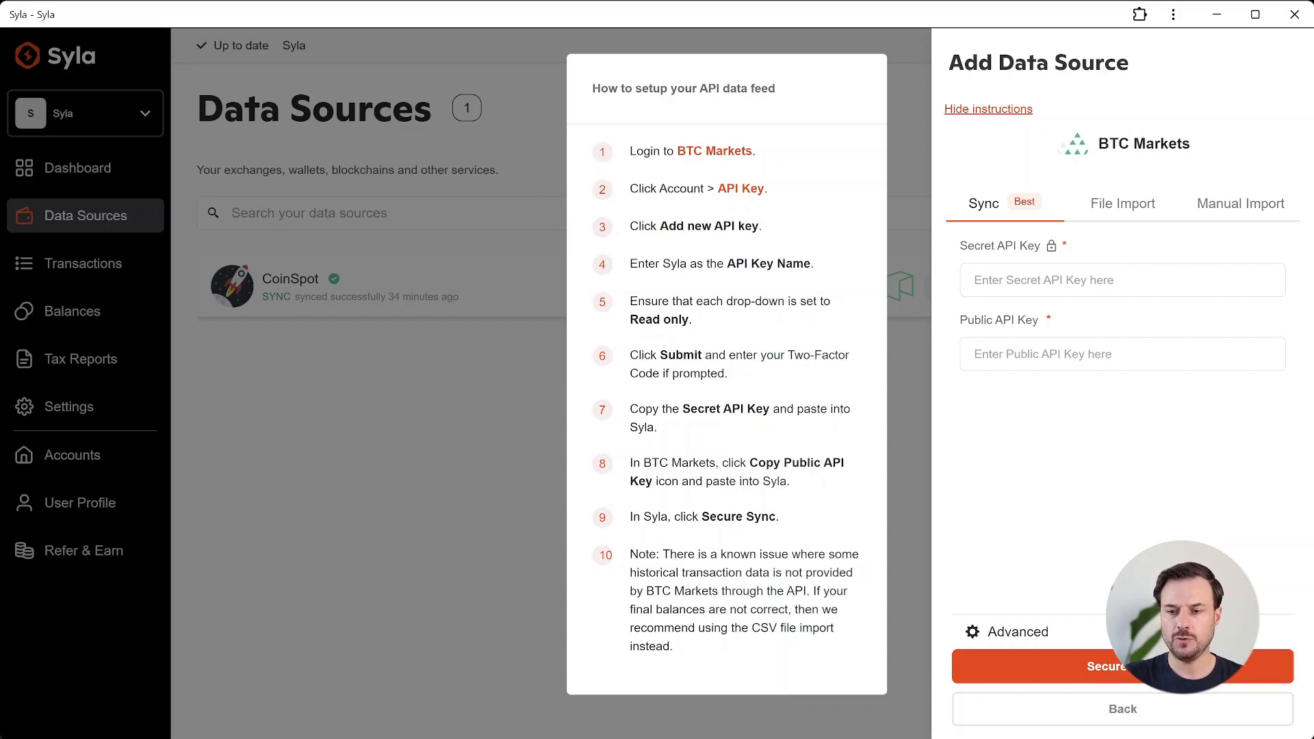
pyautogui.click(1123, 280)
pyautogui.hotkey('ctrl', 'v')
pyautogui.click(1123, 354)
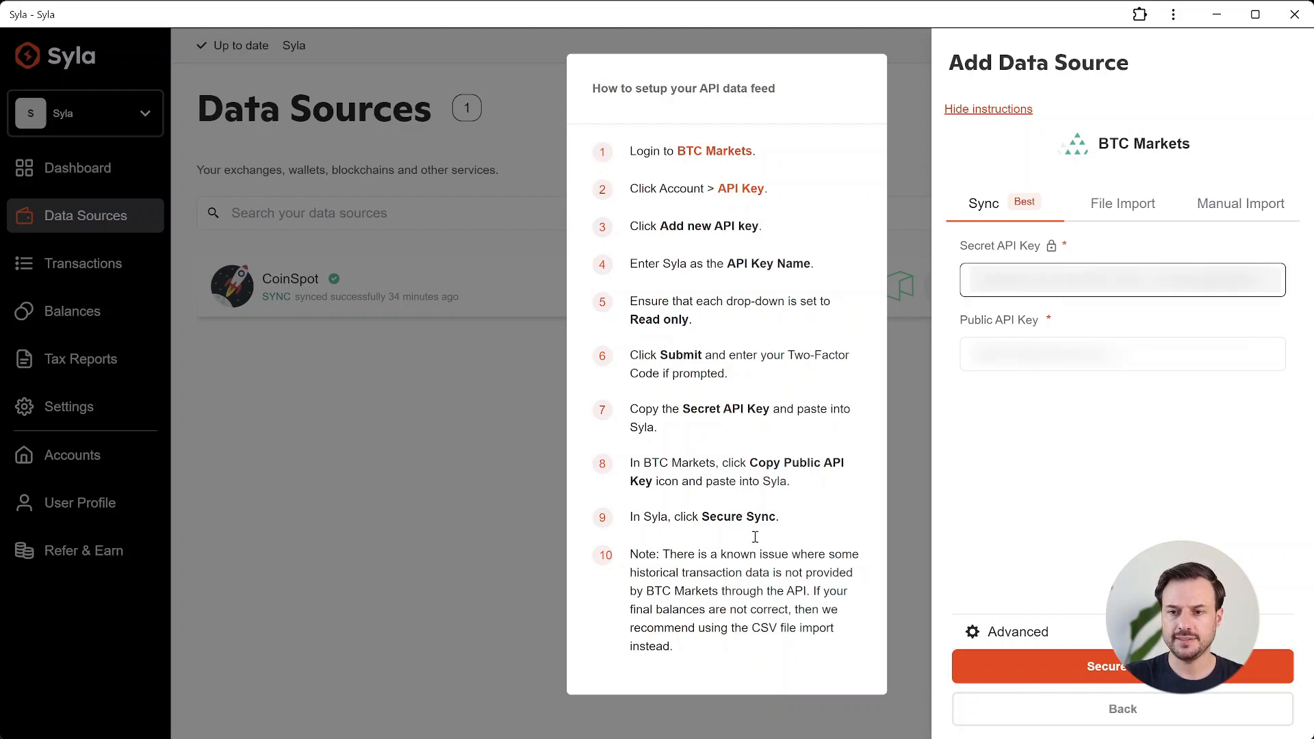
pyautogui.hotkey('ctrl', 'v')
pyautogui.click(1068, 666)
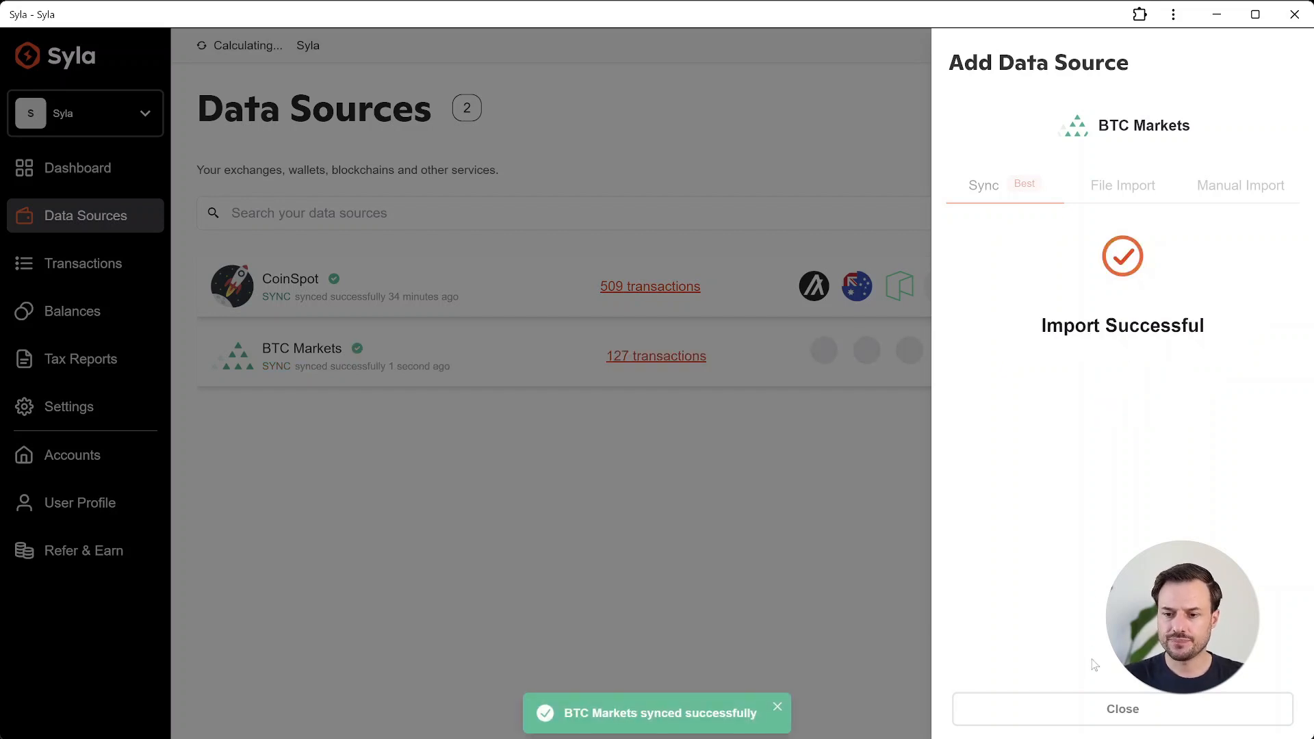
pyautogui.click(1107, 714)
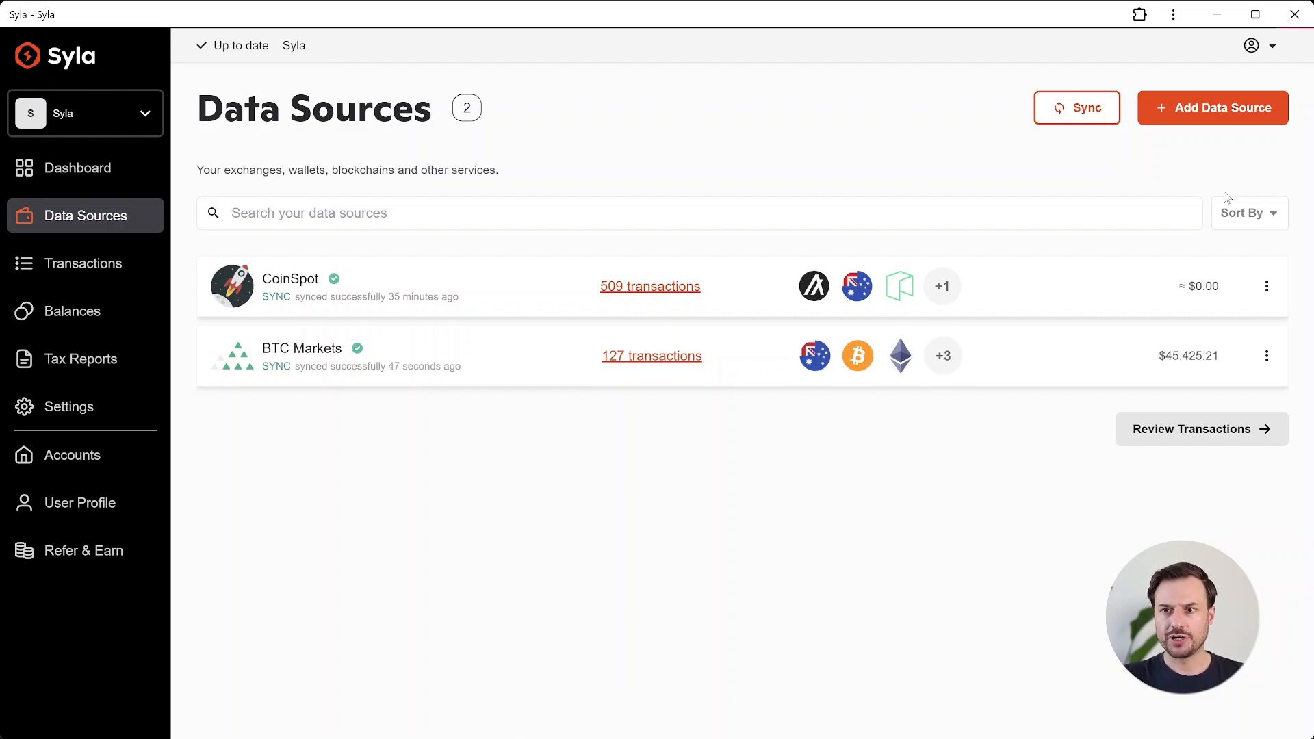
# Step: Search for kucoin and add KuCoin by pasting its API key, secret and passphrase, syncing, and closing the panel
pyautogui.click(1226, 113)
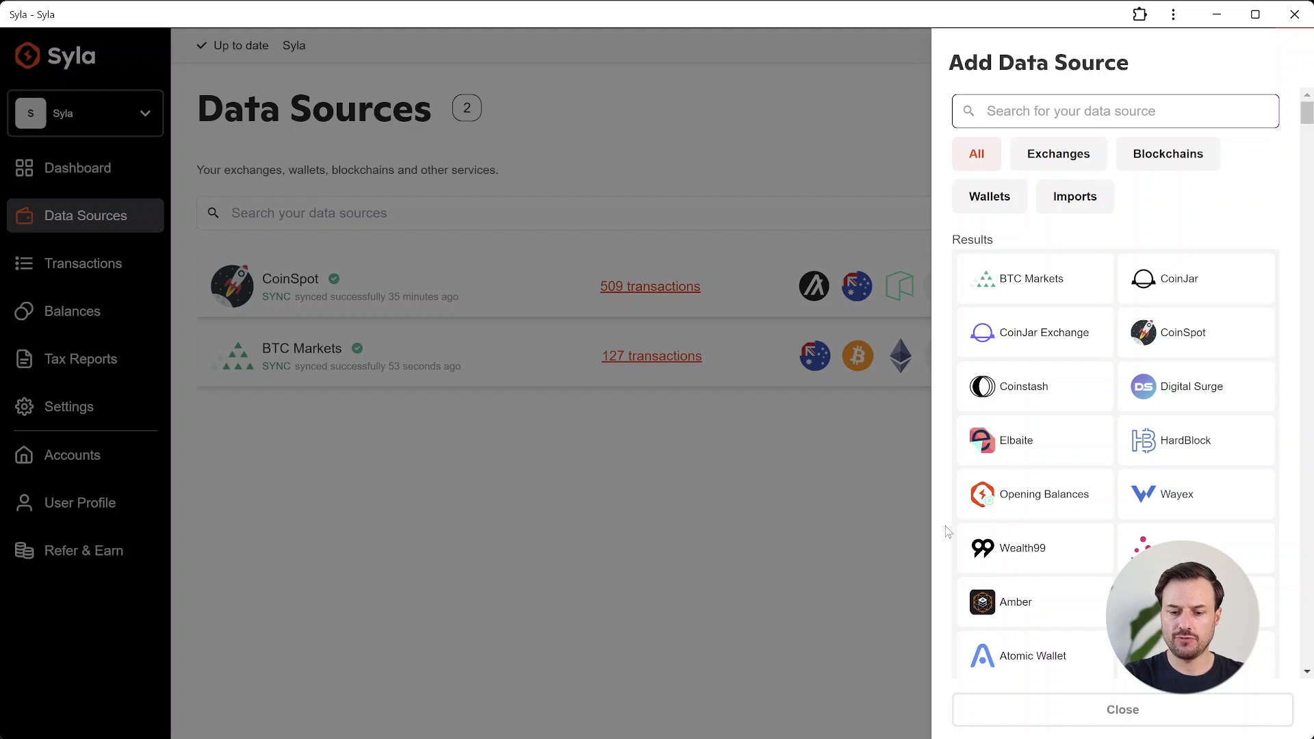
pyautogui.write('kucoin')
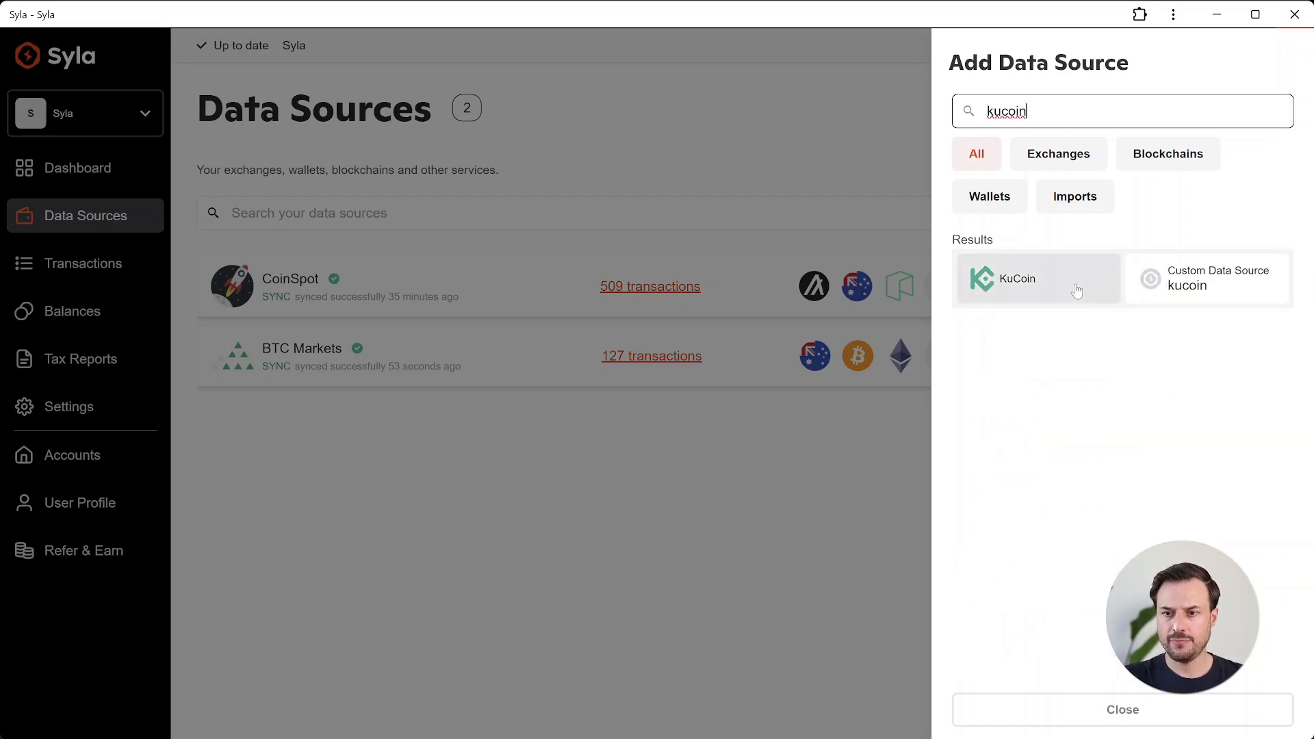
pyautogui.click(1018, 279)
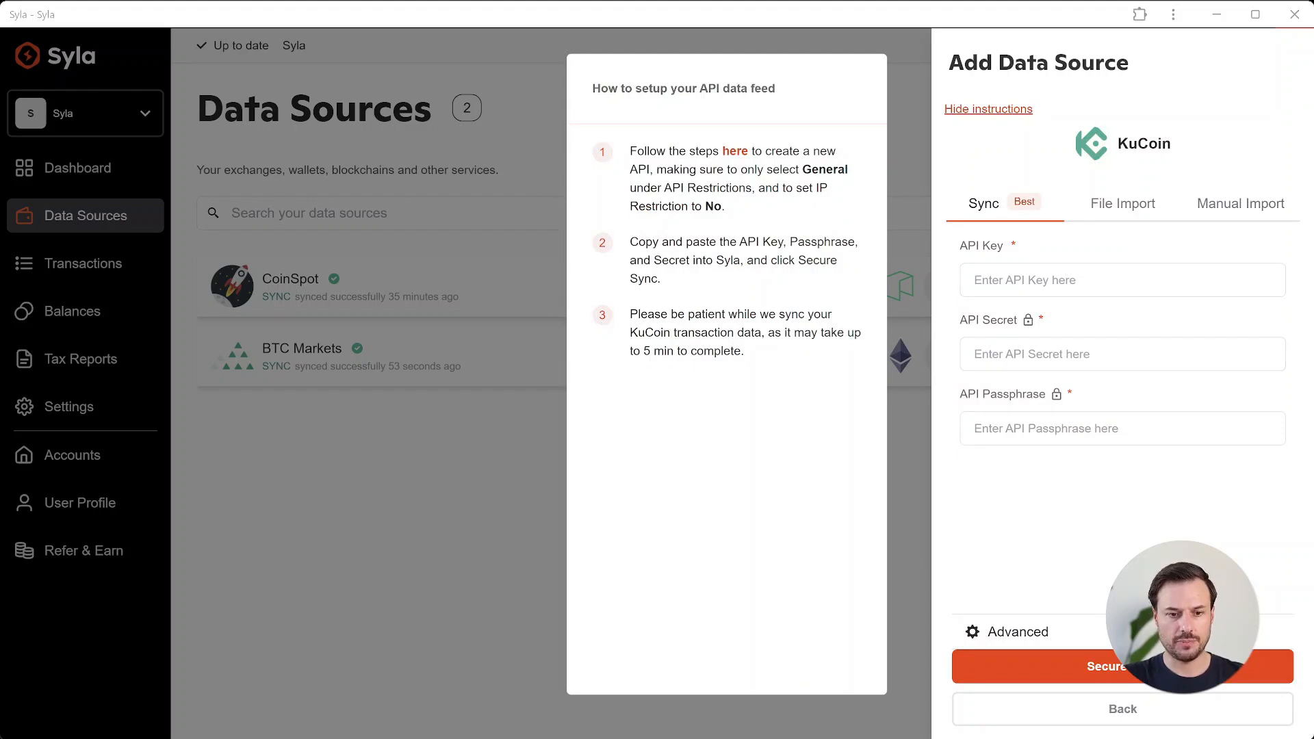
pyautogui.click(1123, 280)
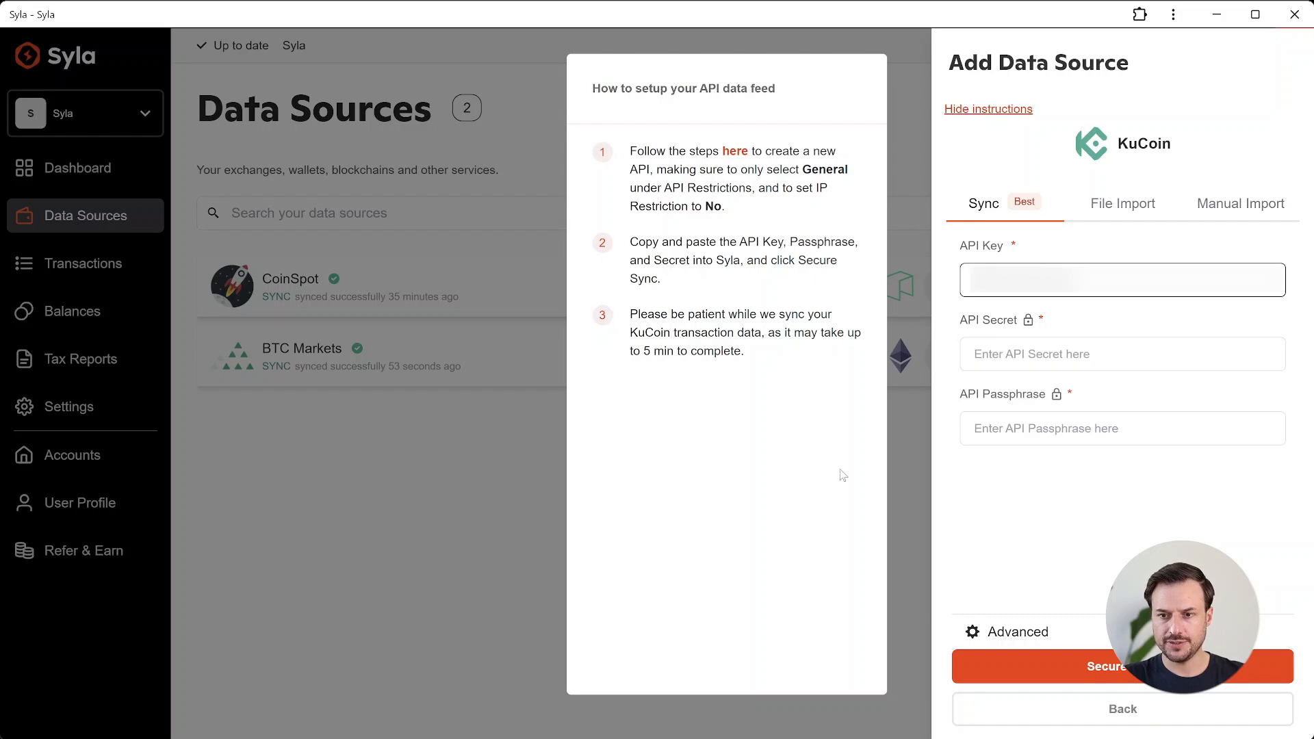
pyautogui.hotkey('ctrl', 'v')
pyautogui.click(1057, 429)
pyautogui.hotkey('ctrl', 'v')
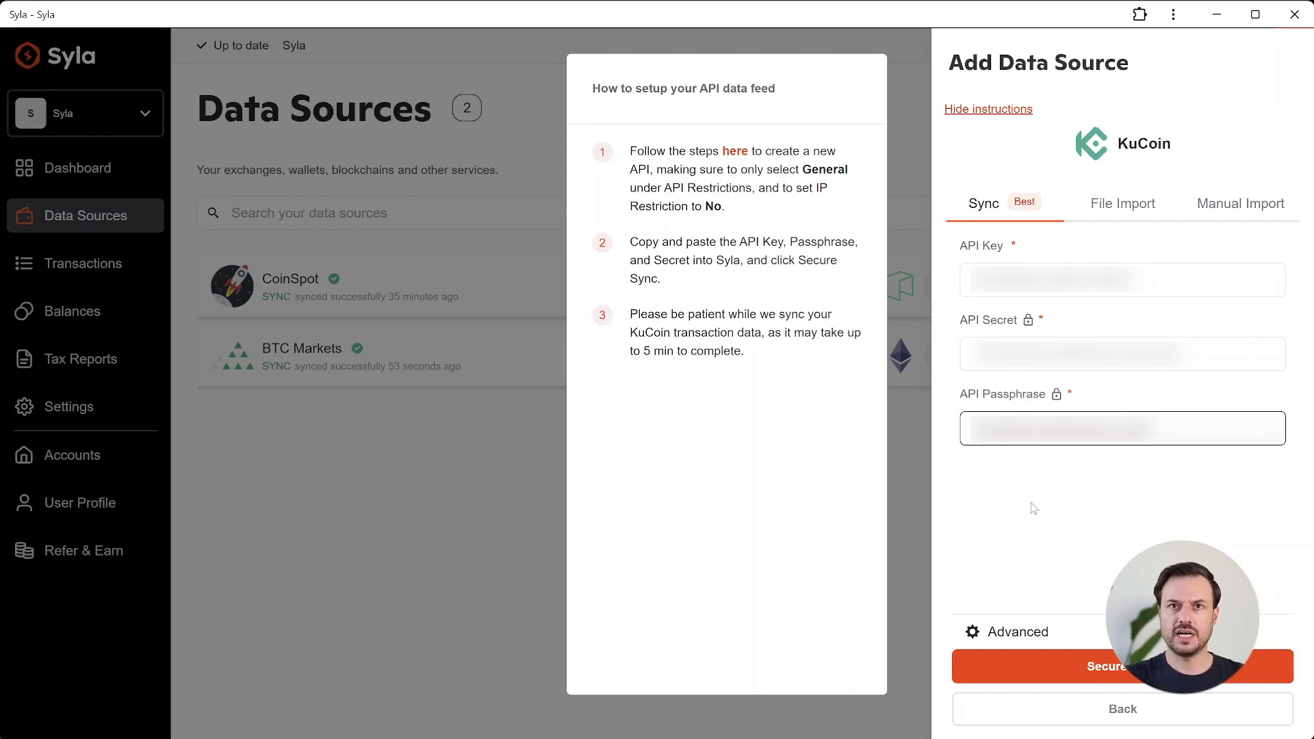
pyautogui.click(1093, 681)
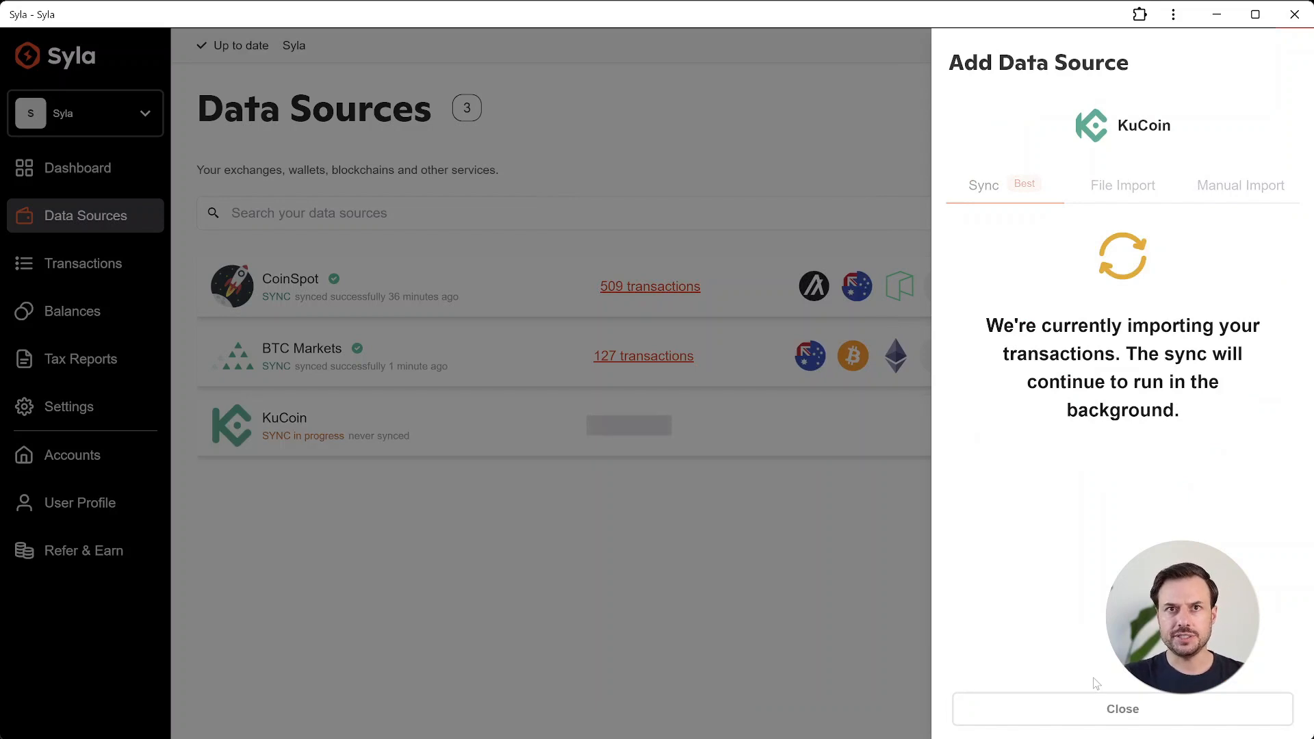
pyautogui.click(1059, 708)
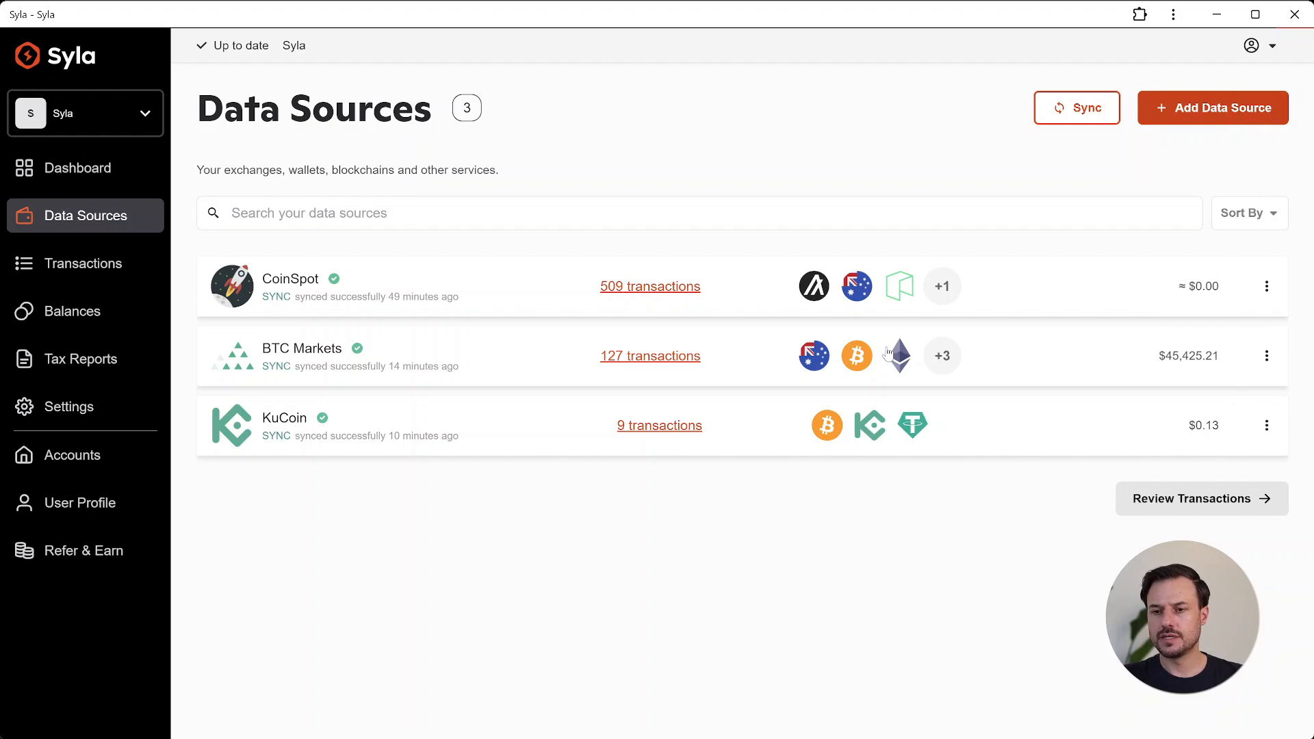
# Step: Search for eth and add an Ethereum wallet by pasting its wallet address, syncing, and closing the panel
pyautogui.click(1241, 116)
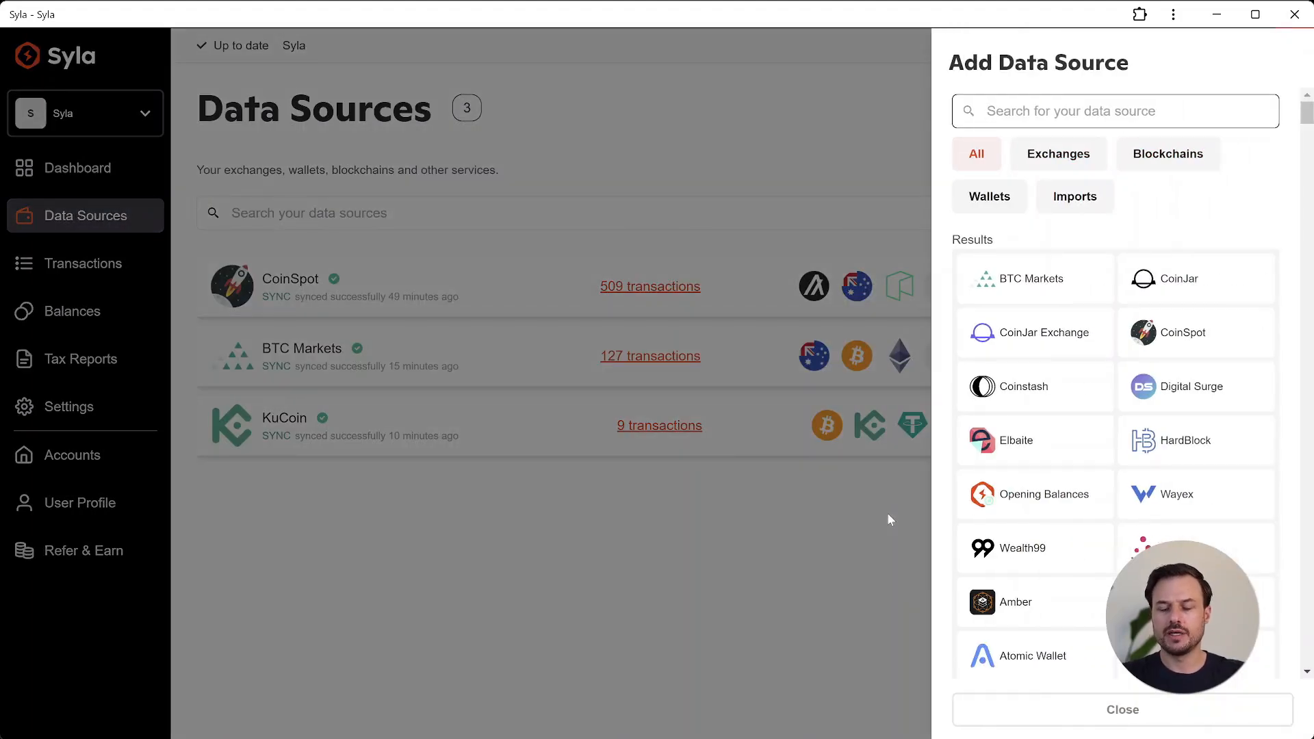
pyautogui.write('eth')
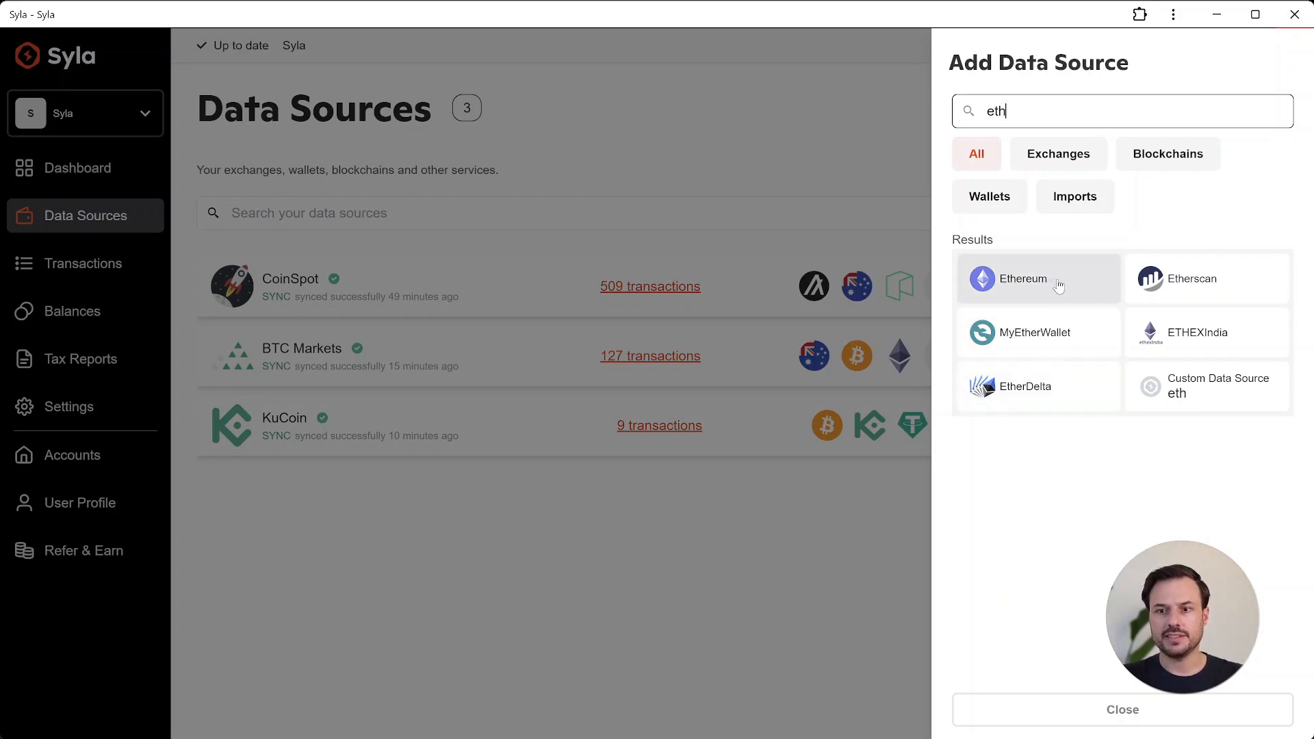
pyautogui.click(1058, 286)
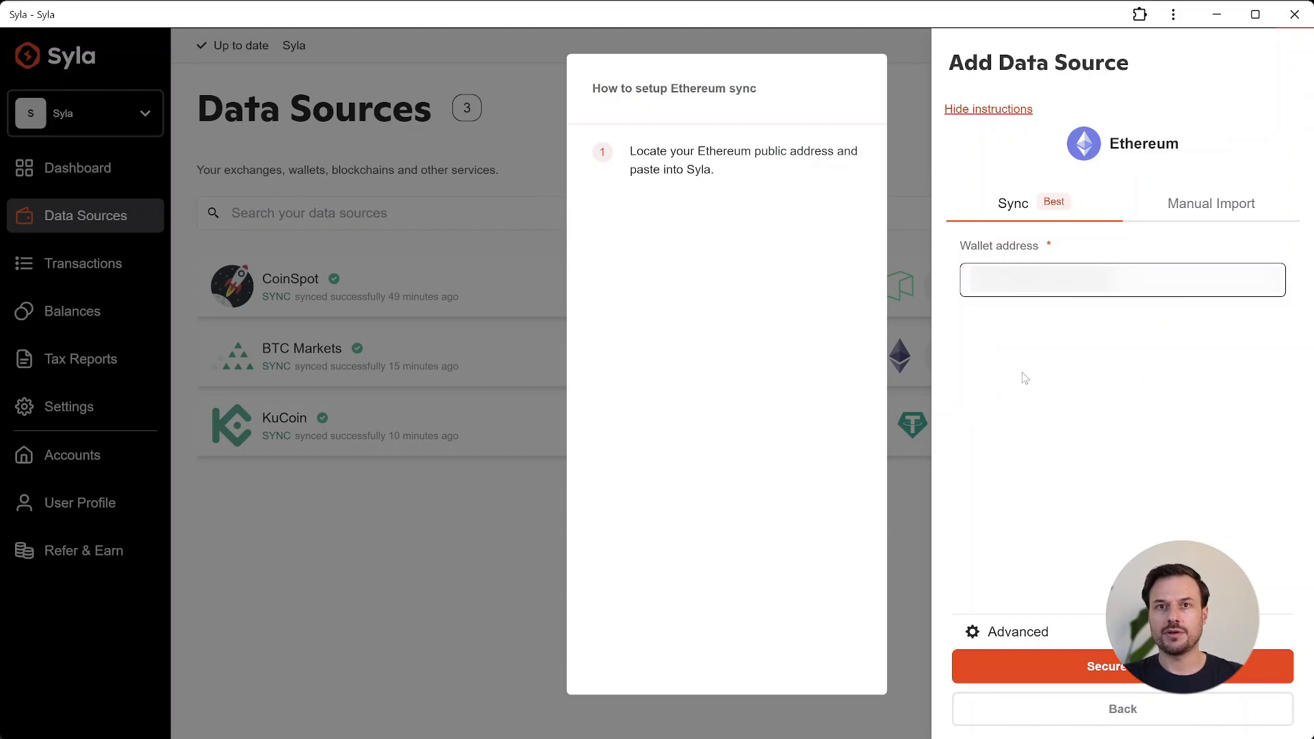
pyautogui.hotkey('ctrl', 'v')
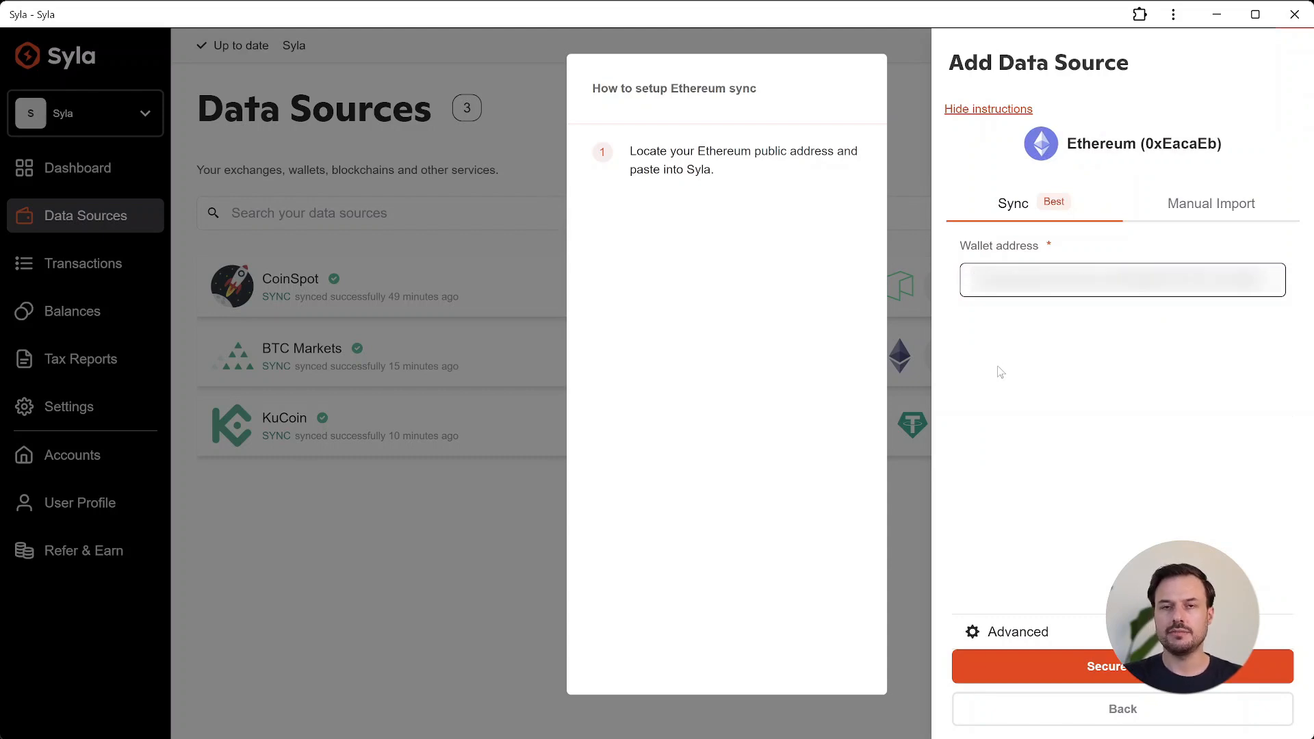
pyautogui.click(1177, 667)
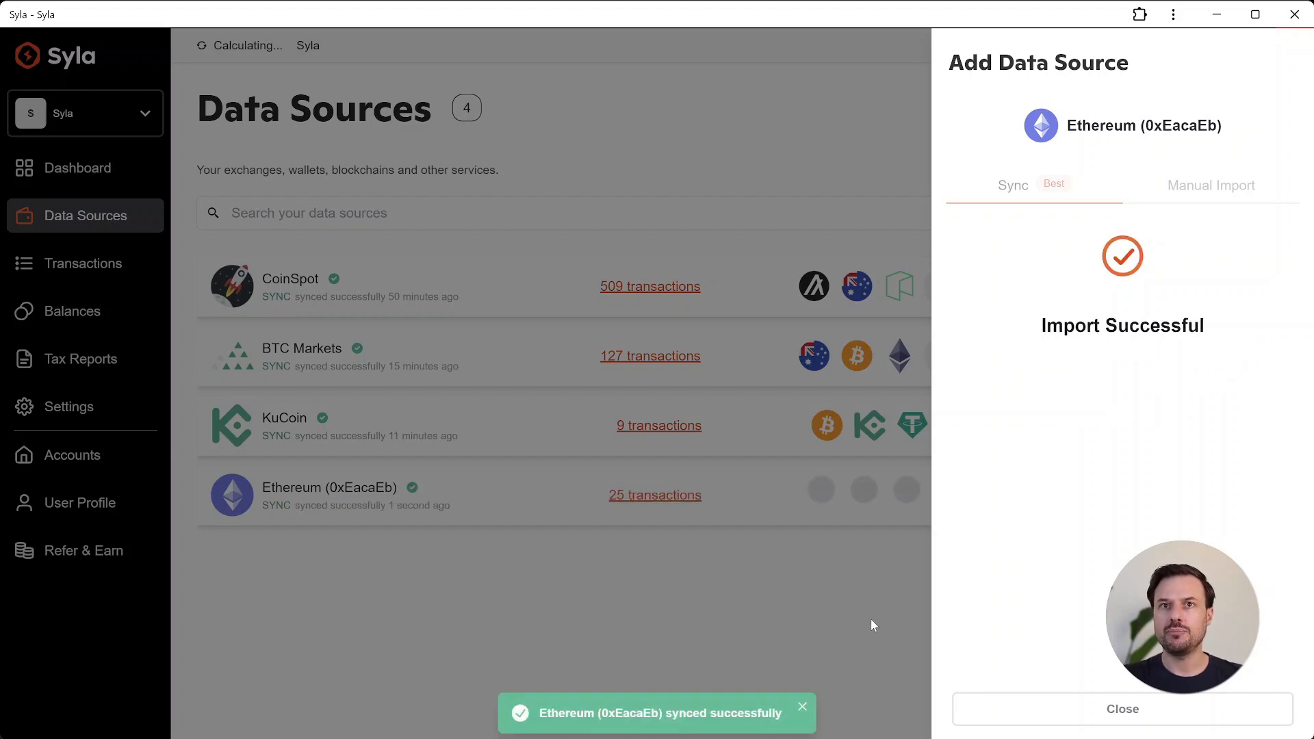
pyautogui.click(1080, 716)
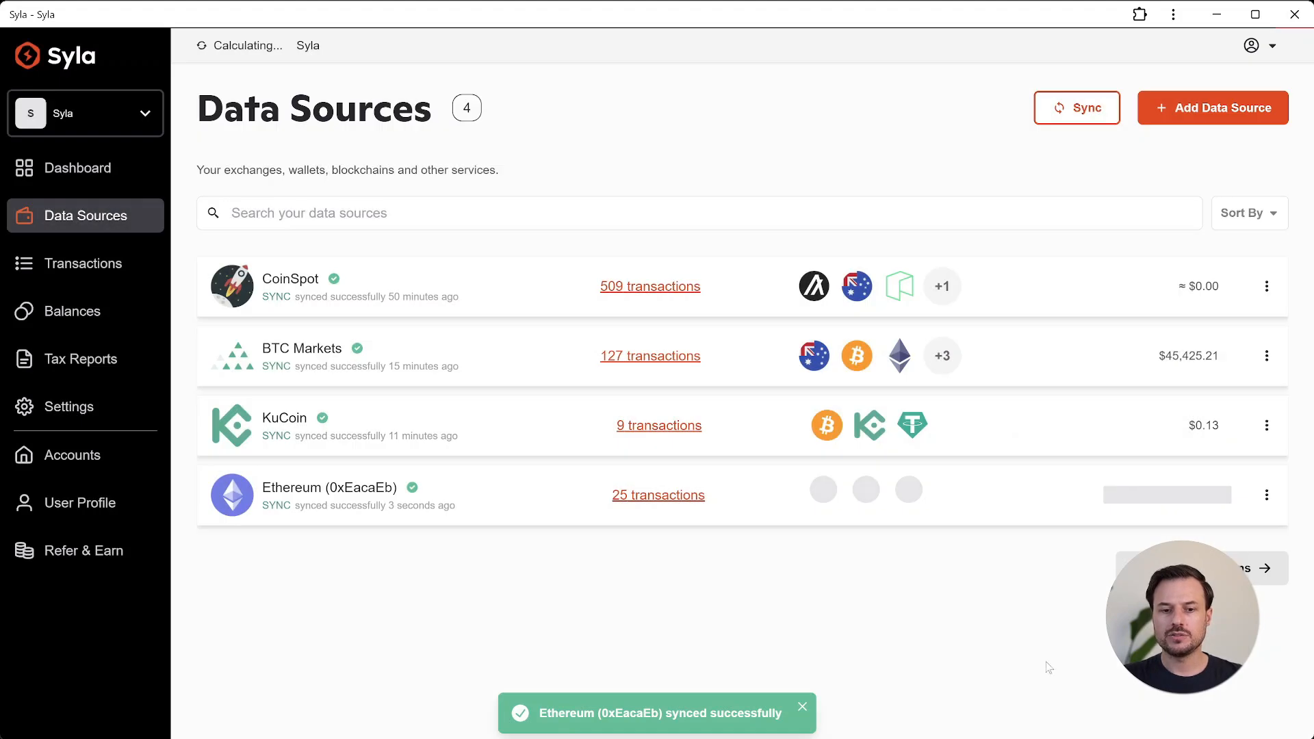
# Step: Search for poly and add a Polygon wallet by pasting its wallet address, syncing, and closing the panel
pyautogui.click(1193, 120)
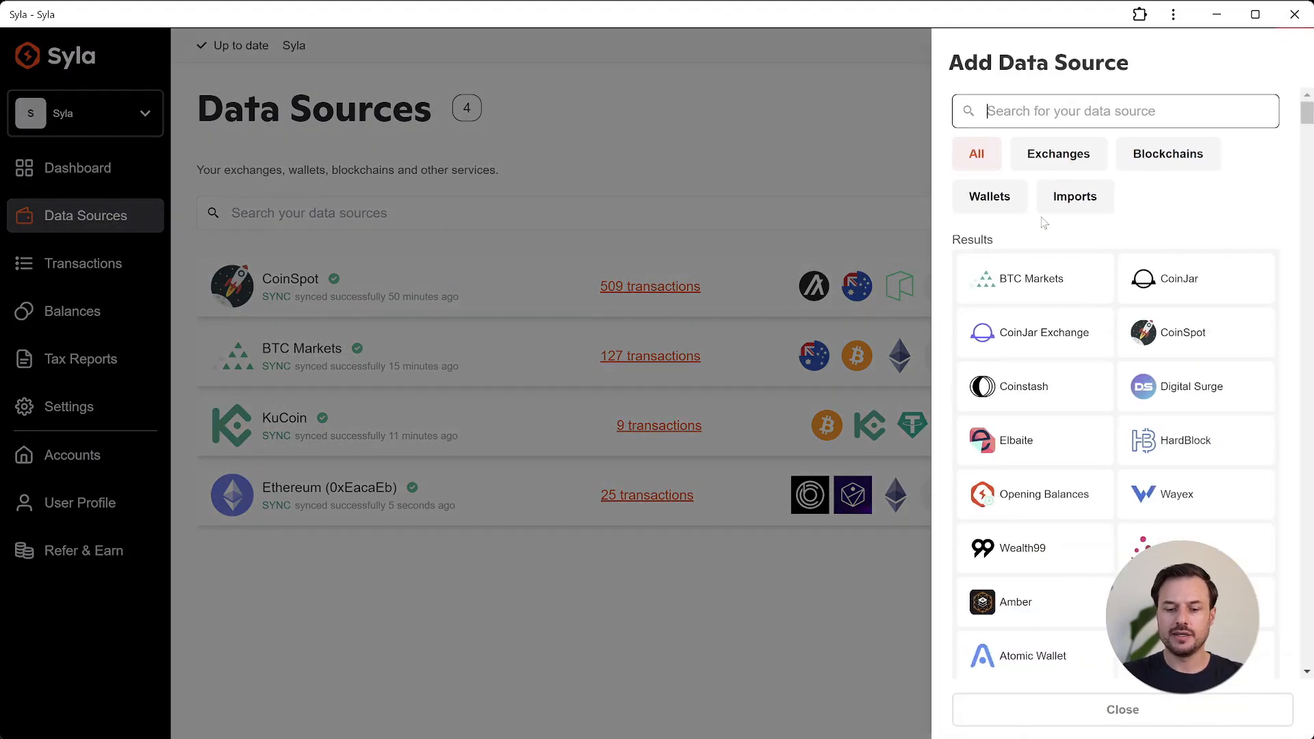
pyautogui.write('poly')
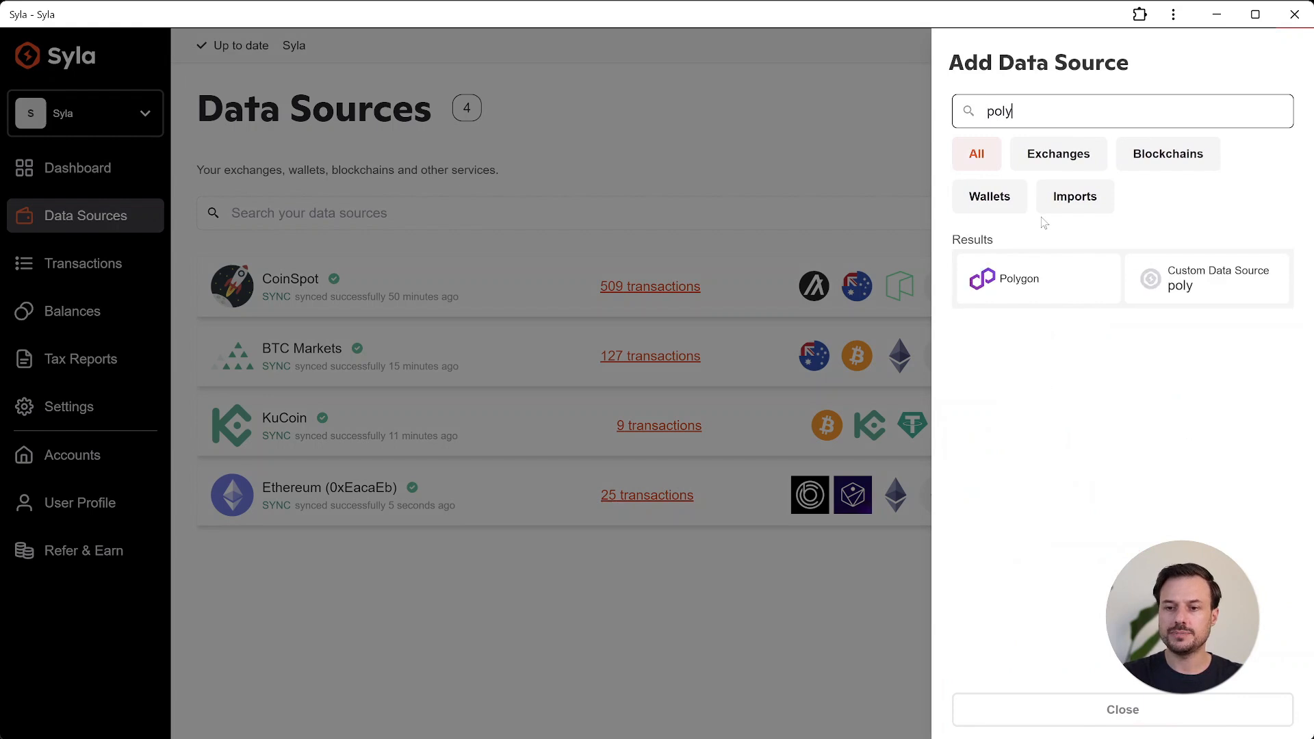
pyautogui.click(1030, 309)
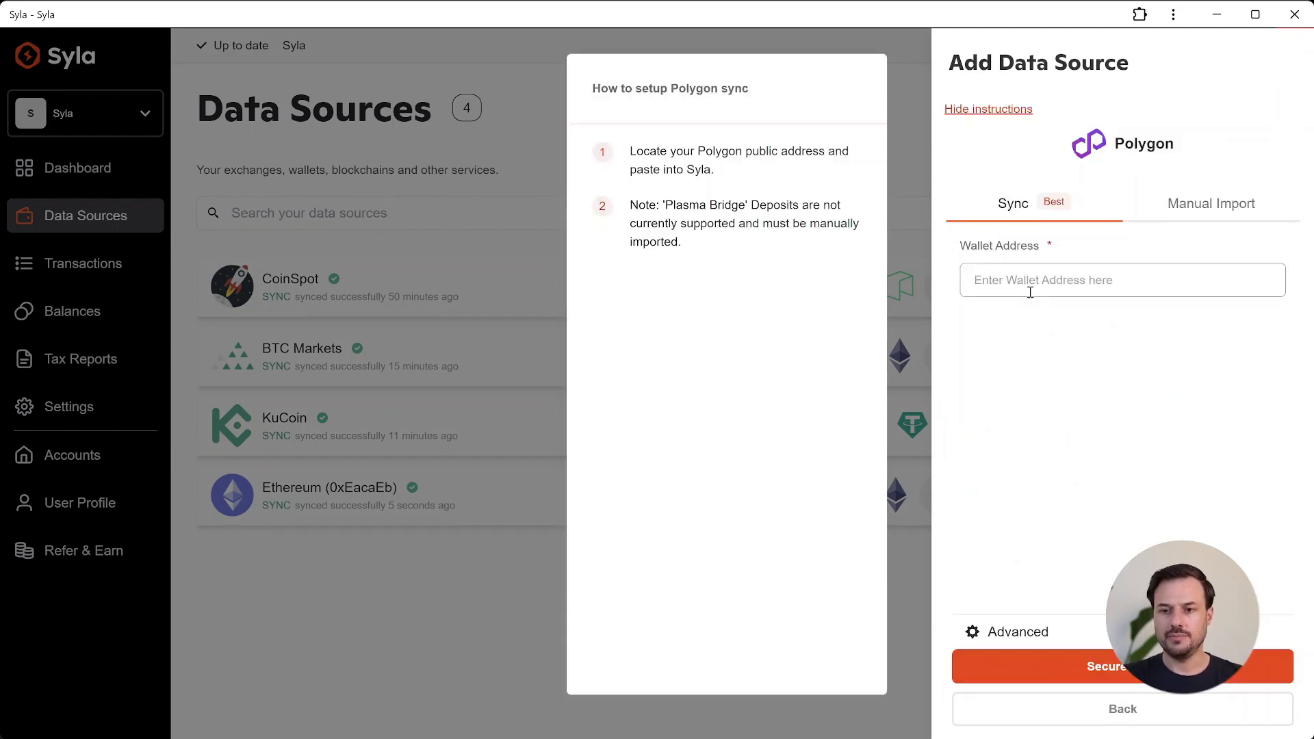
pyautogui.click(1030, 295)
pyautogui.hotkey('ctrl', 'v')
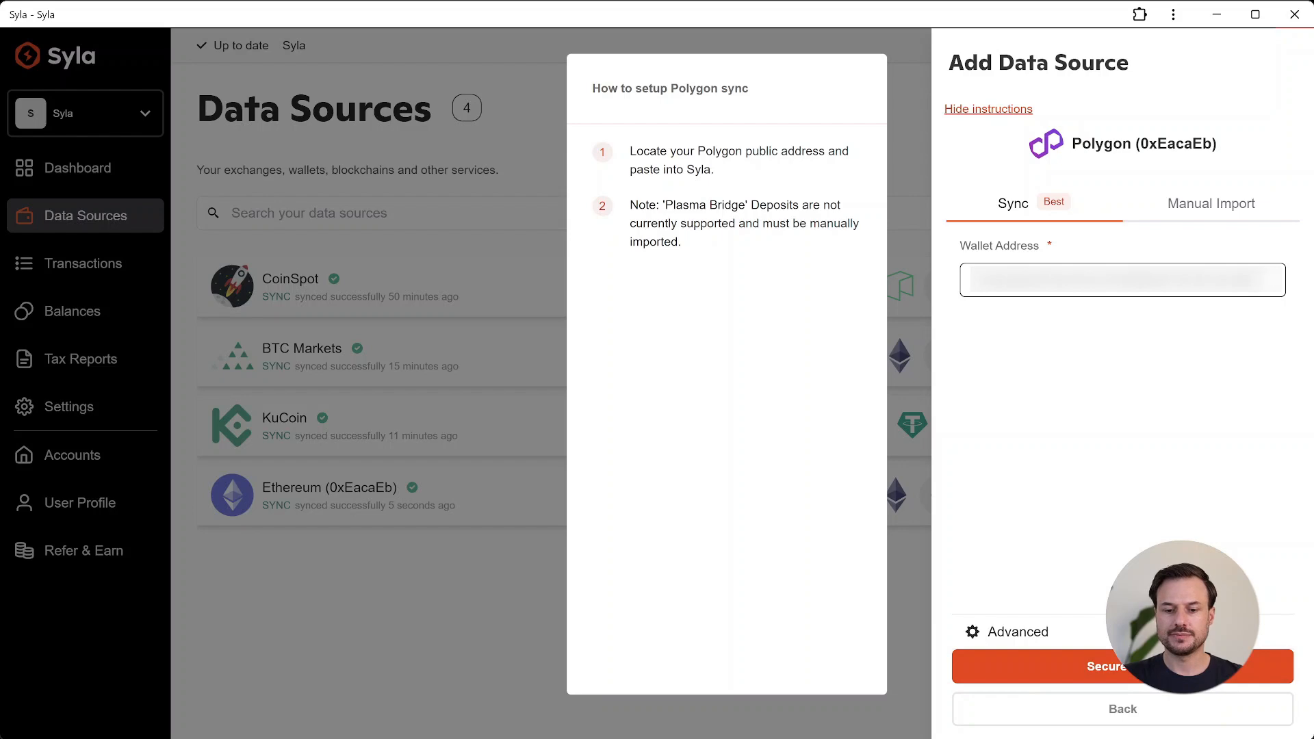
pyautogui.click(1108, 666)
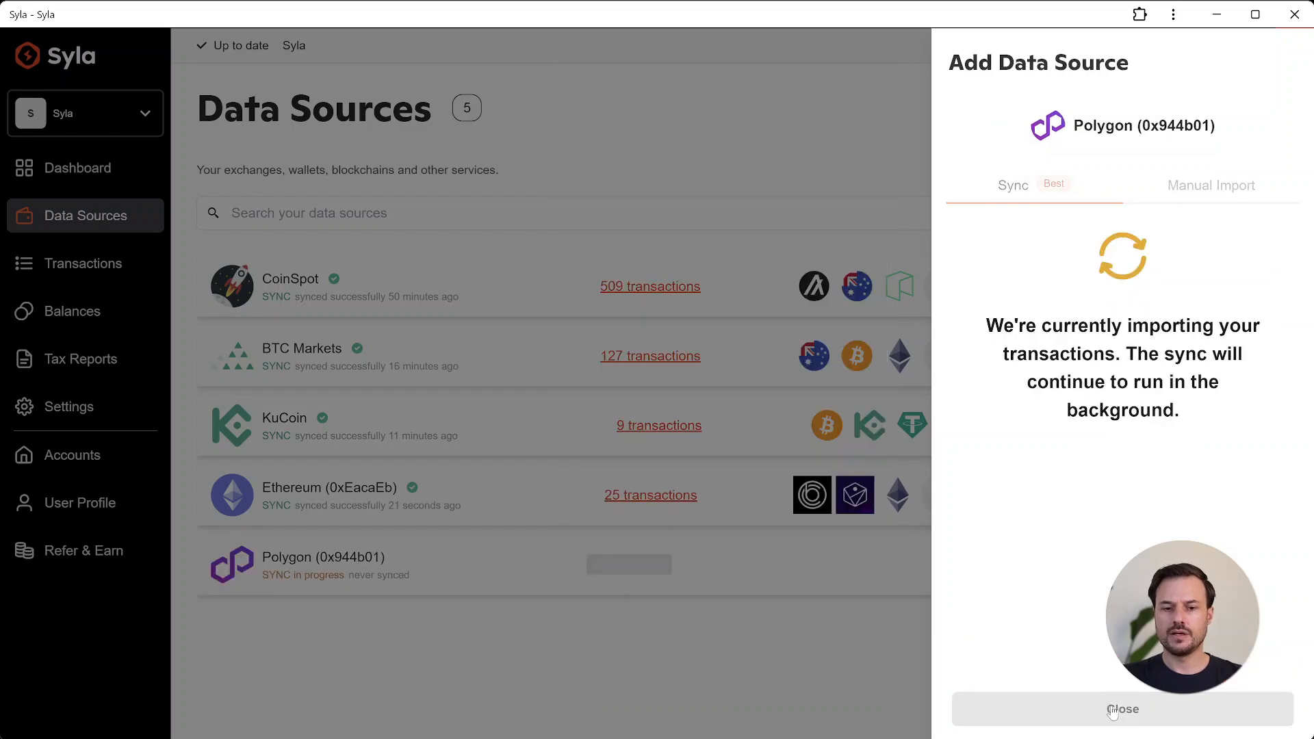
pyautogui.click(1112, 711)
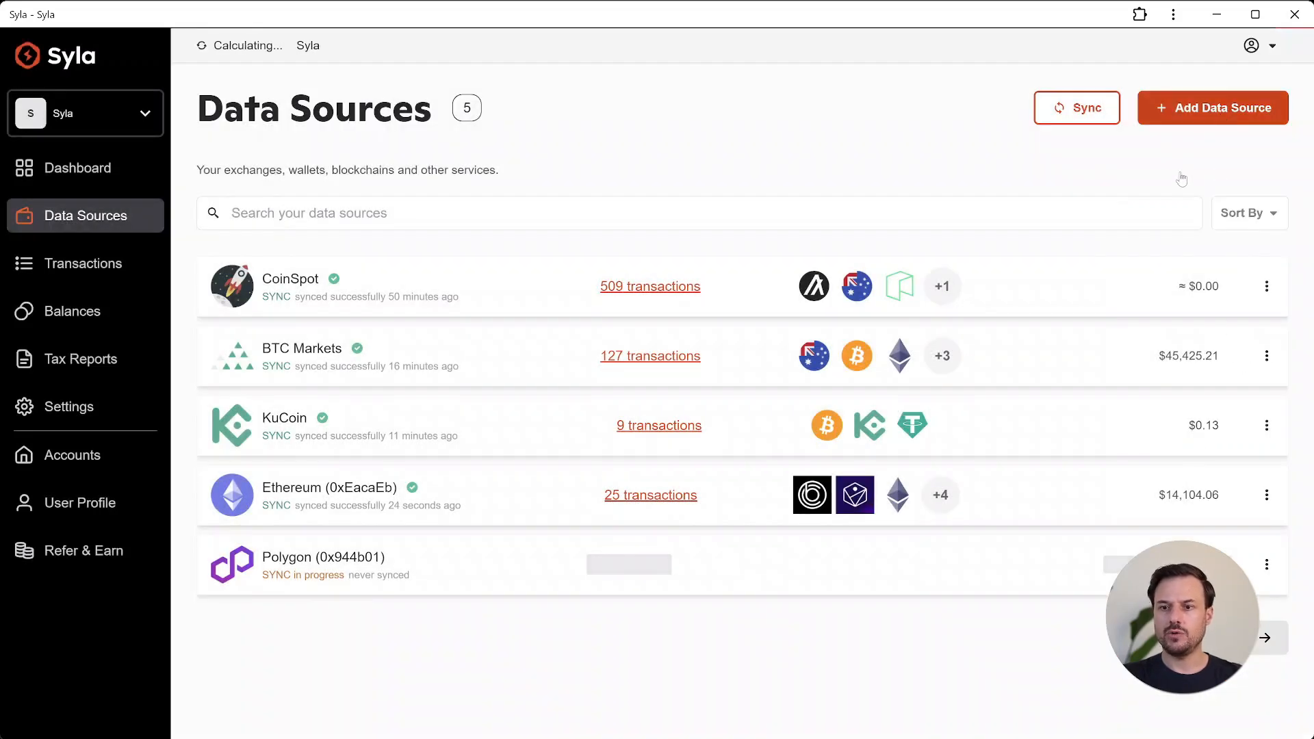
# Step: Search for bina and add a Binance Smart Chain wallet by pasting its wallet address, syncing, and closing the panel
pyautogui.click(1185, 113)
pyautogui.write('bina')
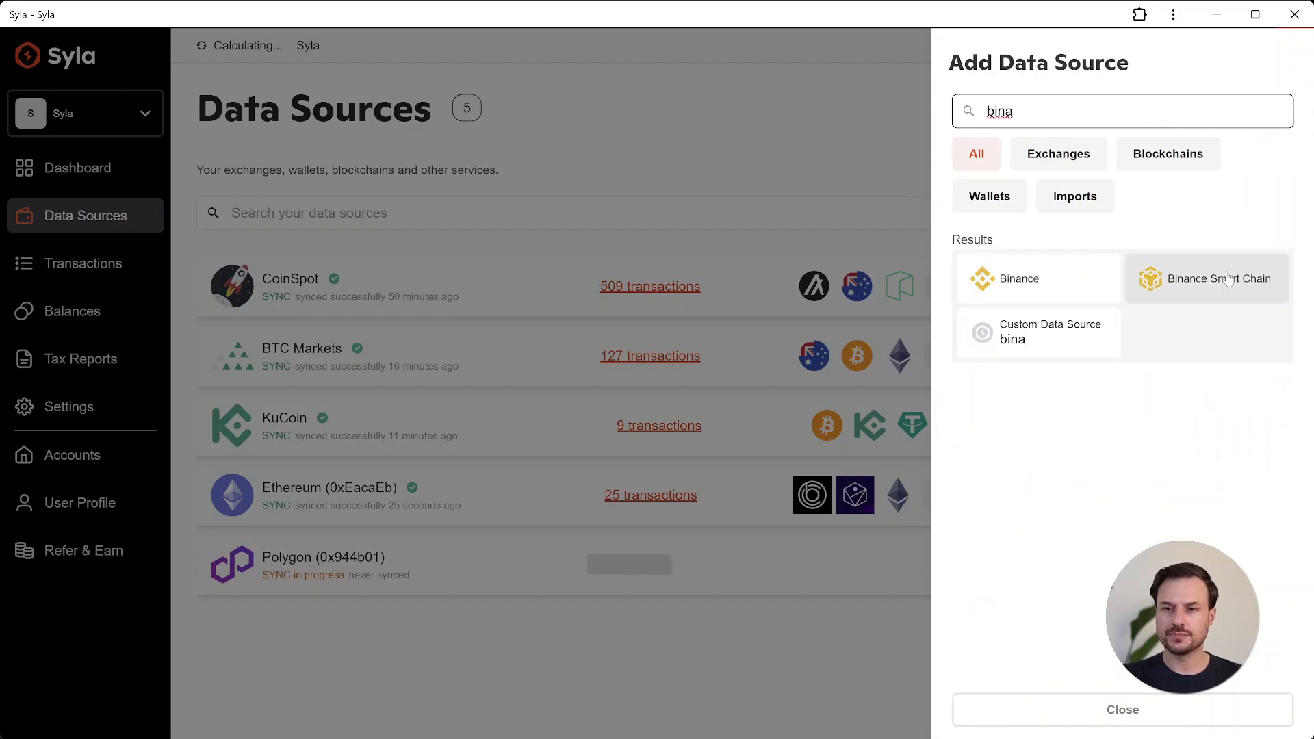
pyautogui.click(1168, 286)
pyautogui.click(1167, 289)
pyautogui.hotkey('ctrl', 'v')
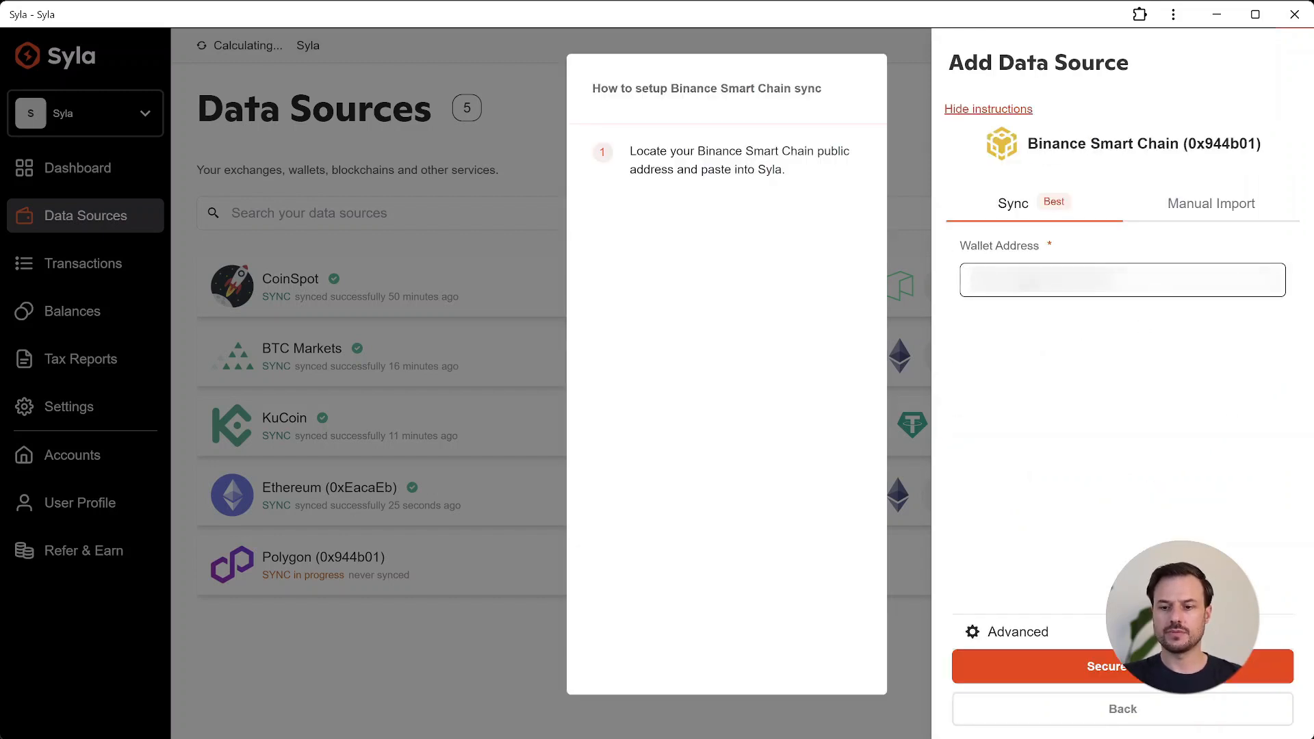
pyautogui.click(1125, 666)
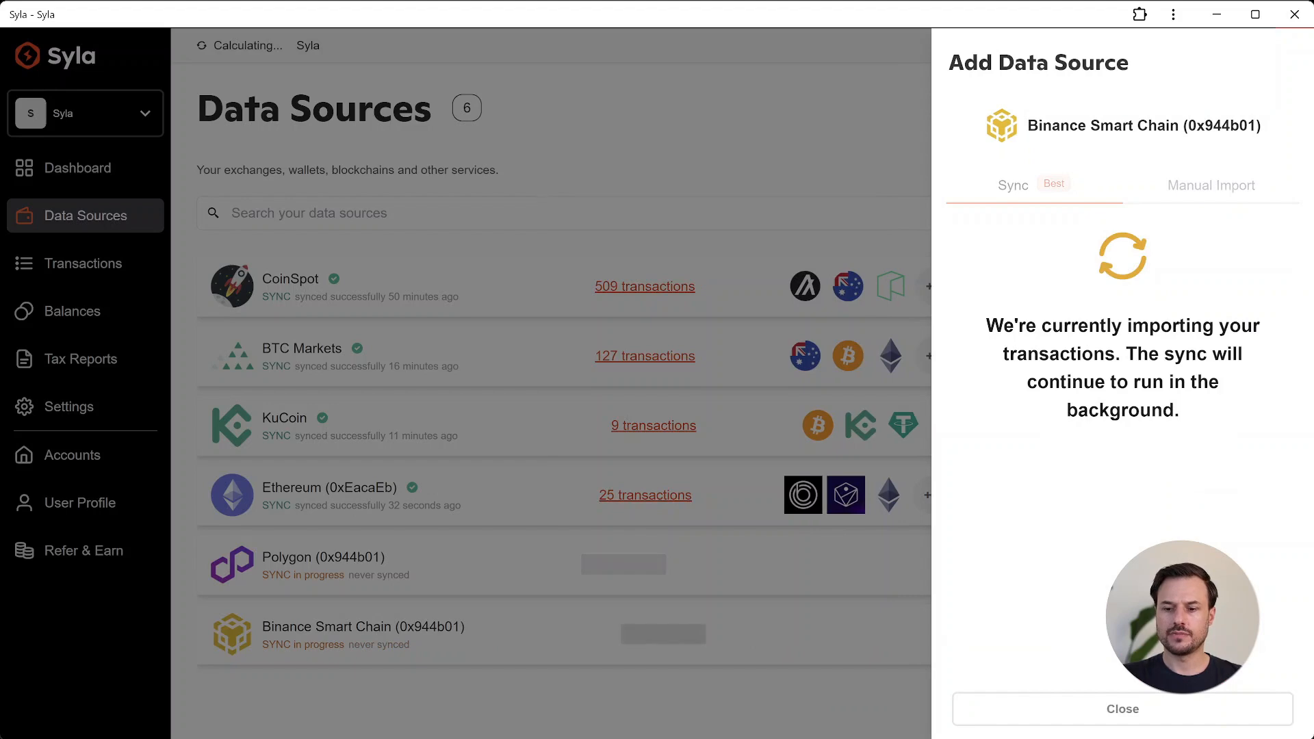
pyautogui.click(1123, 708)
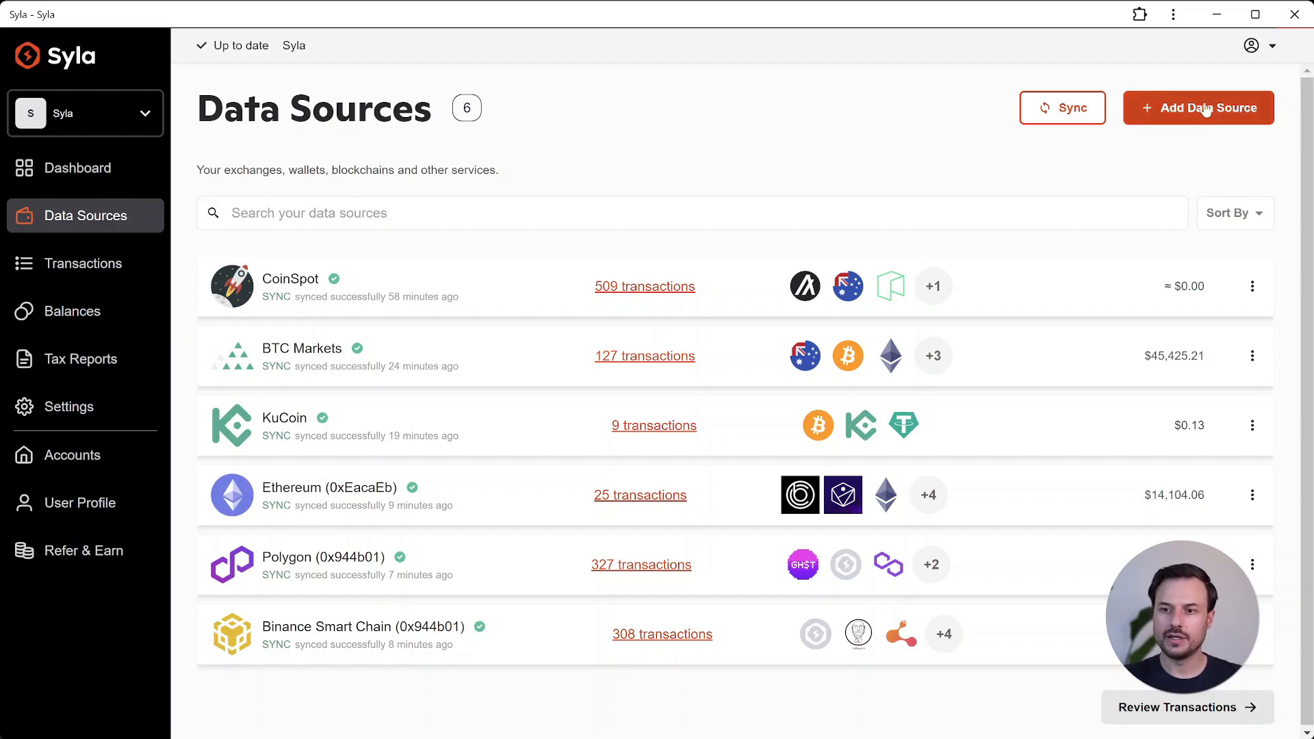
# Step: Search for ledger, upload the ledgerlive-operations.csv export as a Ledger data source, import it, and close the panel
pyautogui.click(1175, 108)
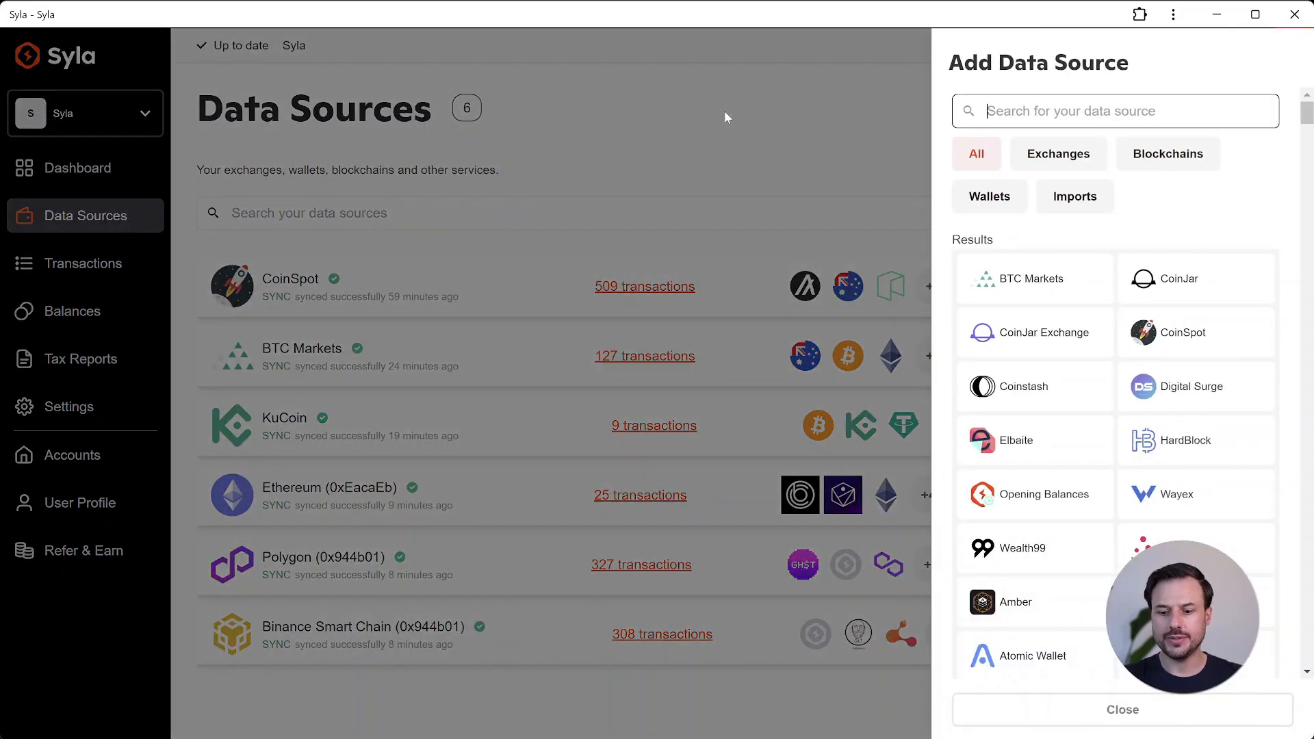
pyautogui.write('ledger')
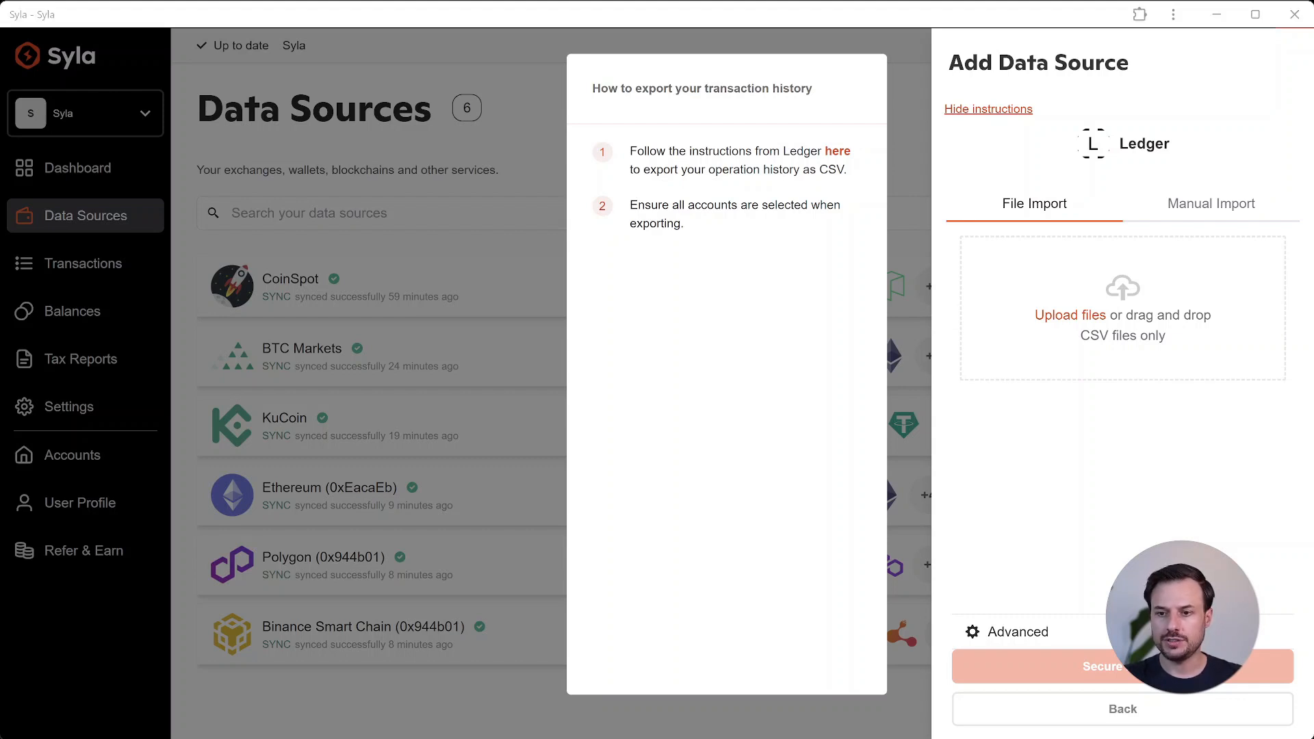
pyautogui.press('Return')
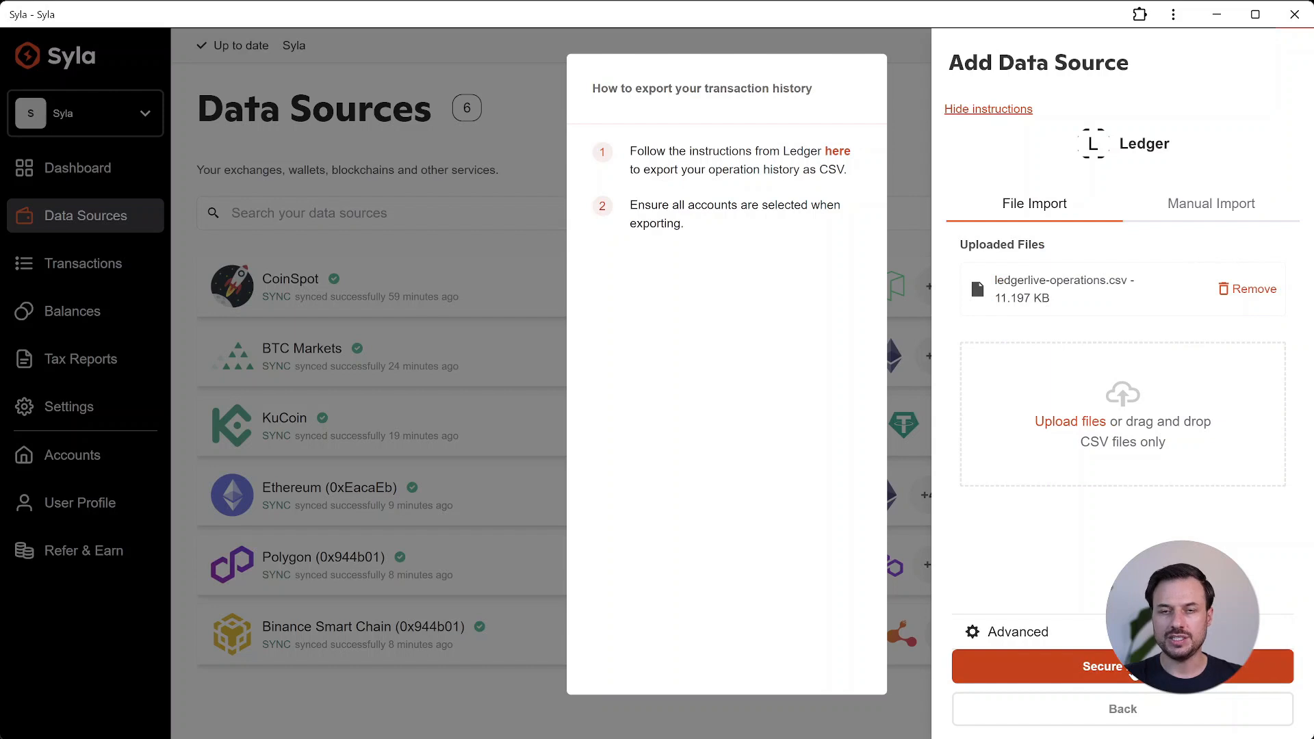
pyautogui.press('Return')
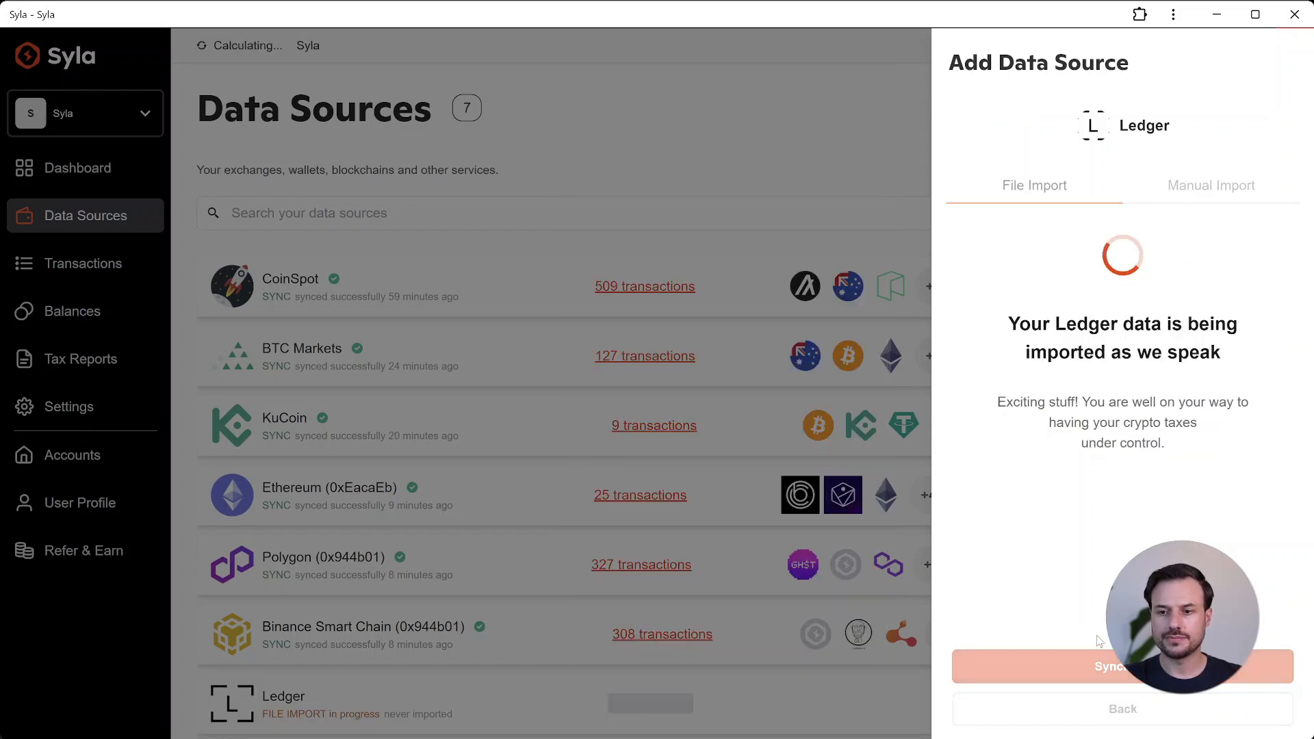
pyautogui.click(1108, 712)
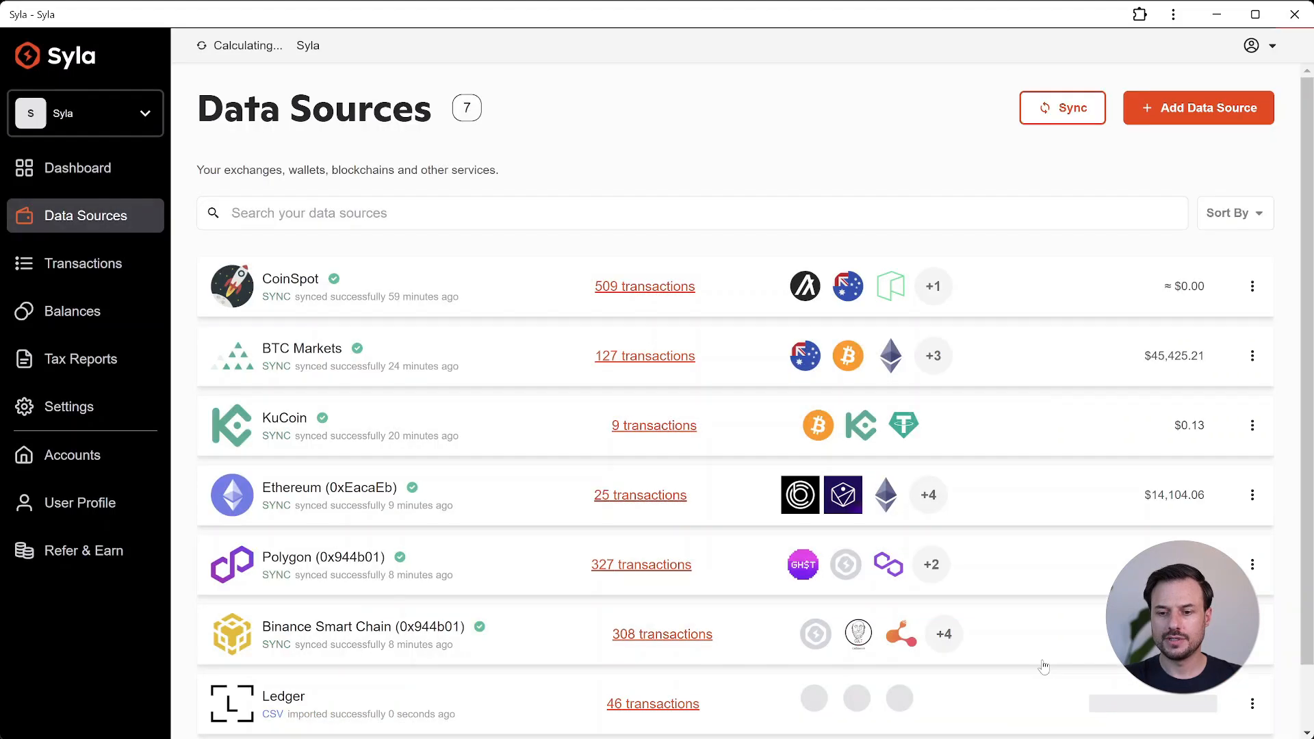
# Step: Review the full data sources list, then browse the Balances and Transactions pages
pyautogui.scroll(-1, 1024, 700)
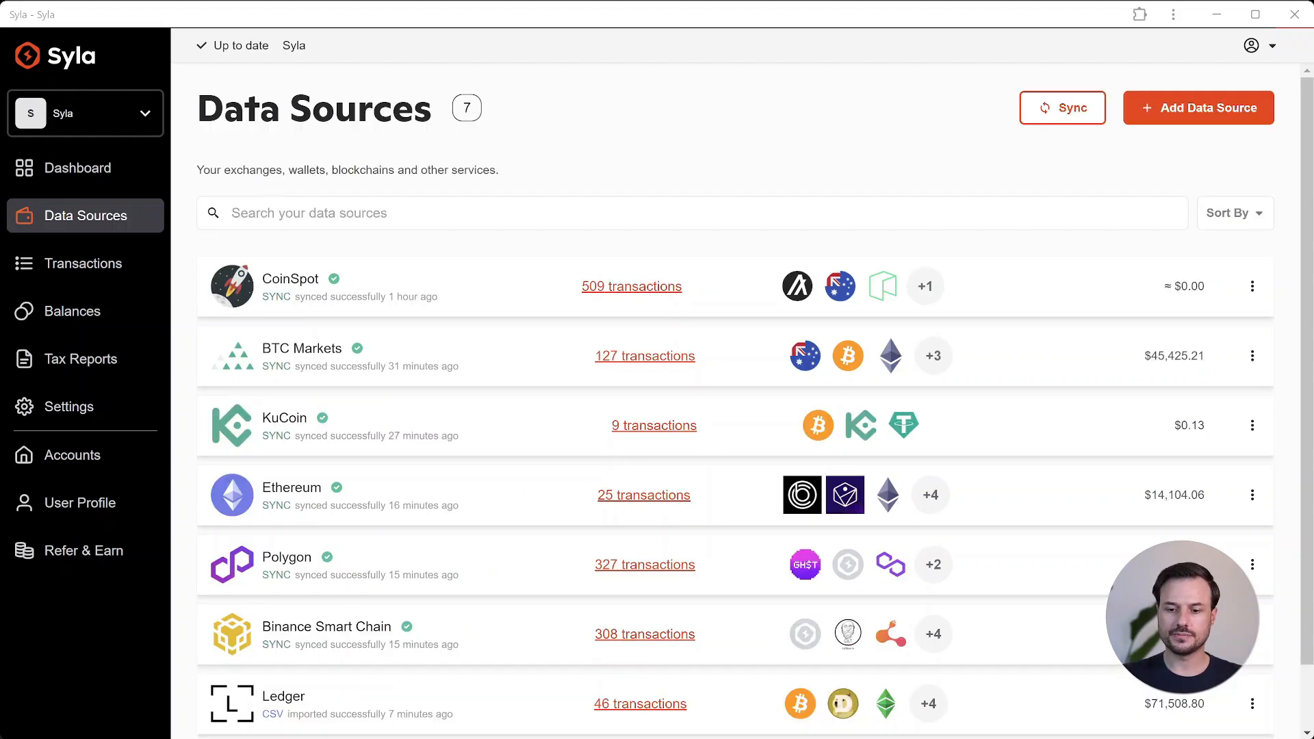
pyautogui.hotkey('alt', 'Tab')
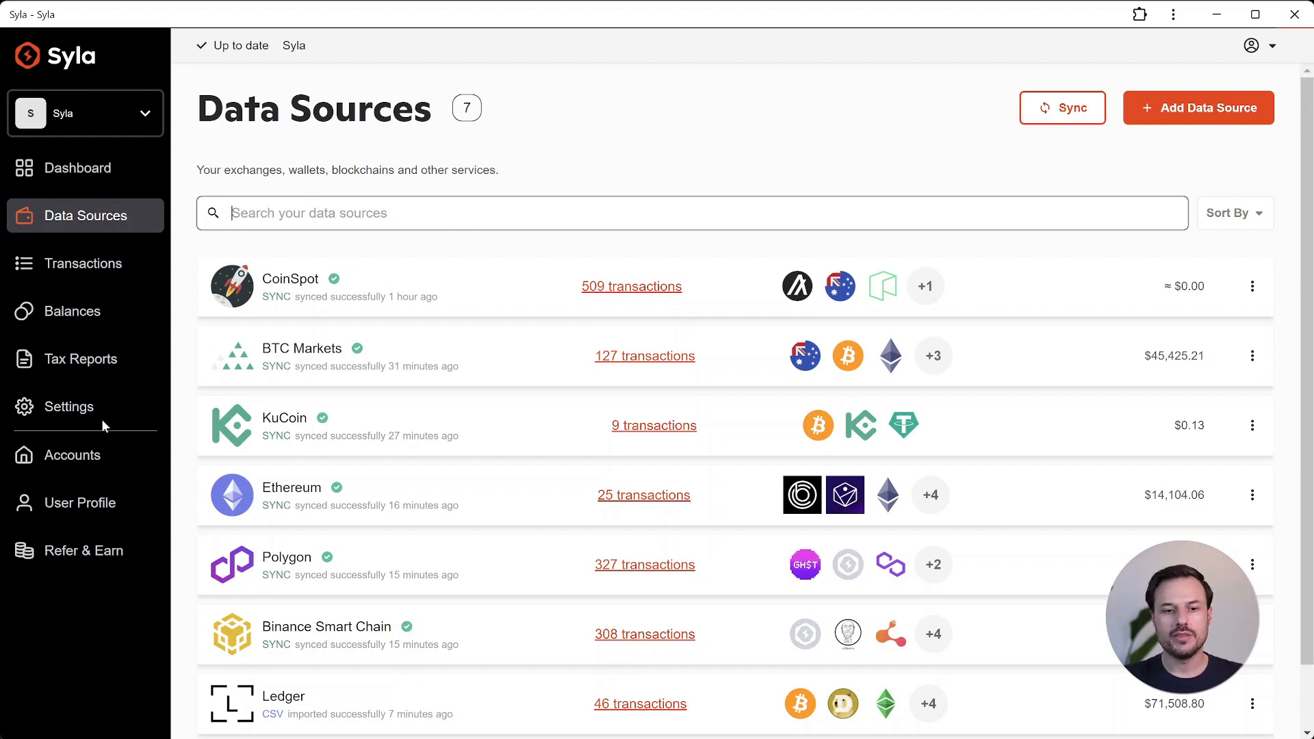
pyautogui.click(115, 321)
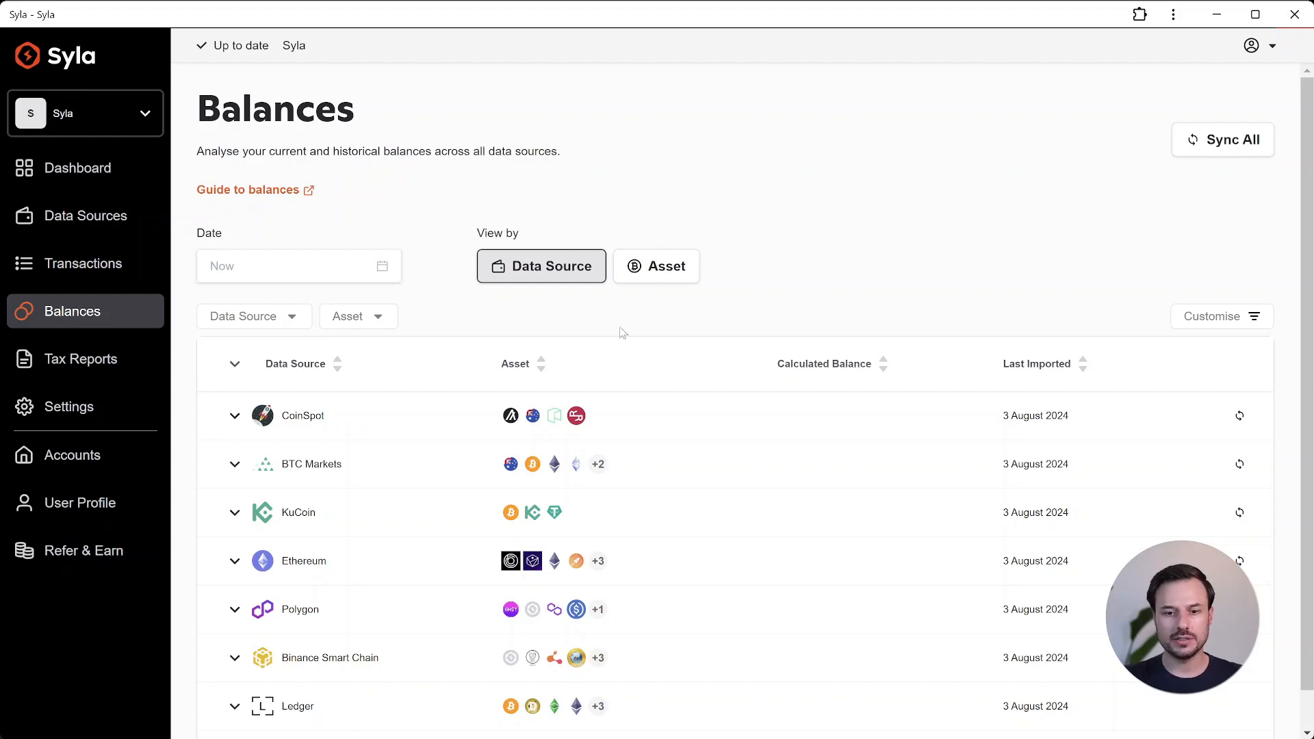
pyautogui.click(401, 424)
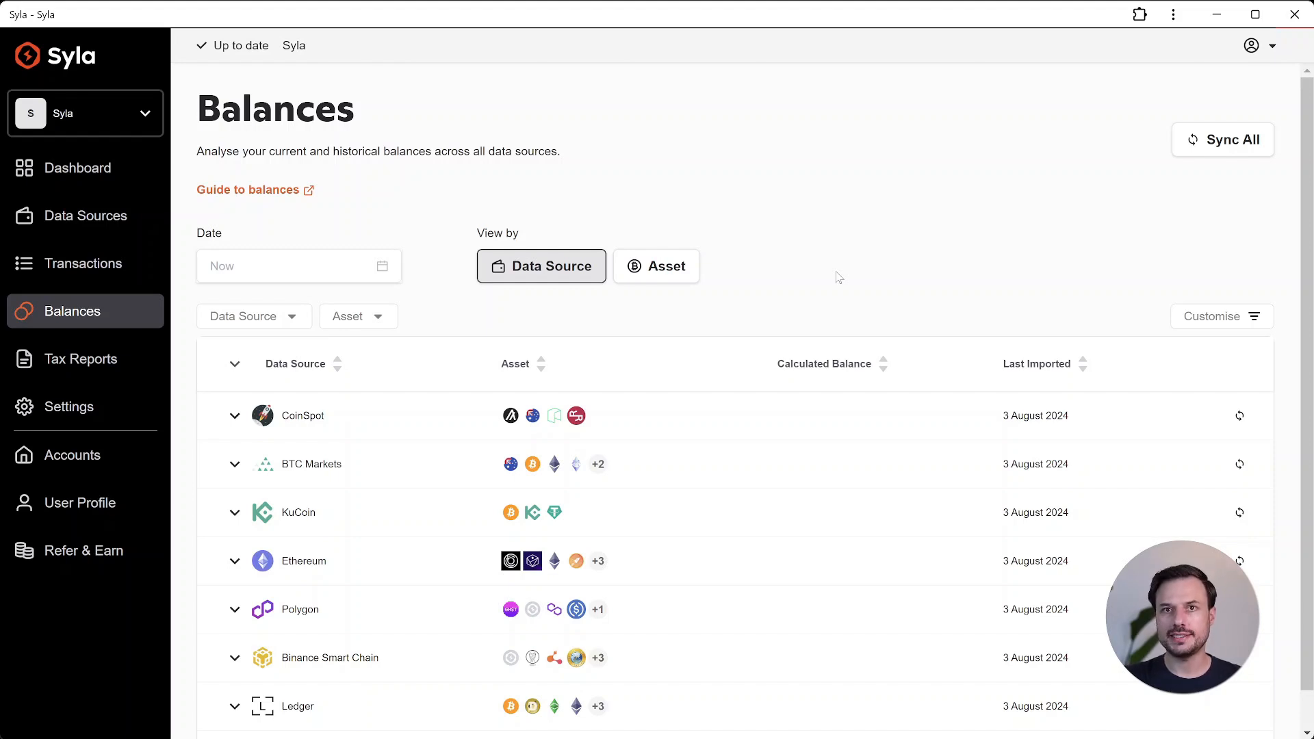
pyautogui.click(143, 277)
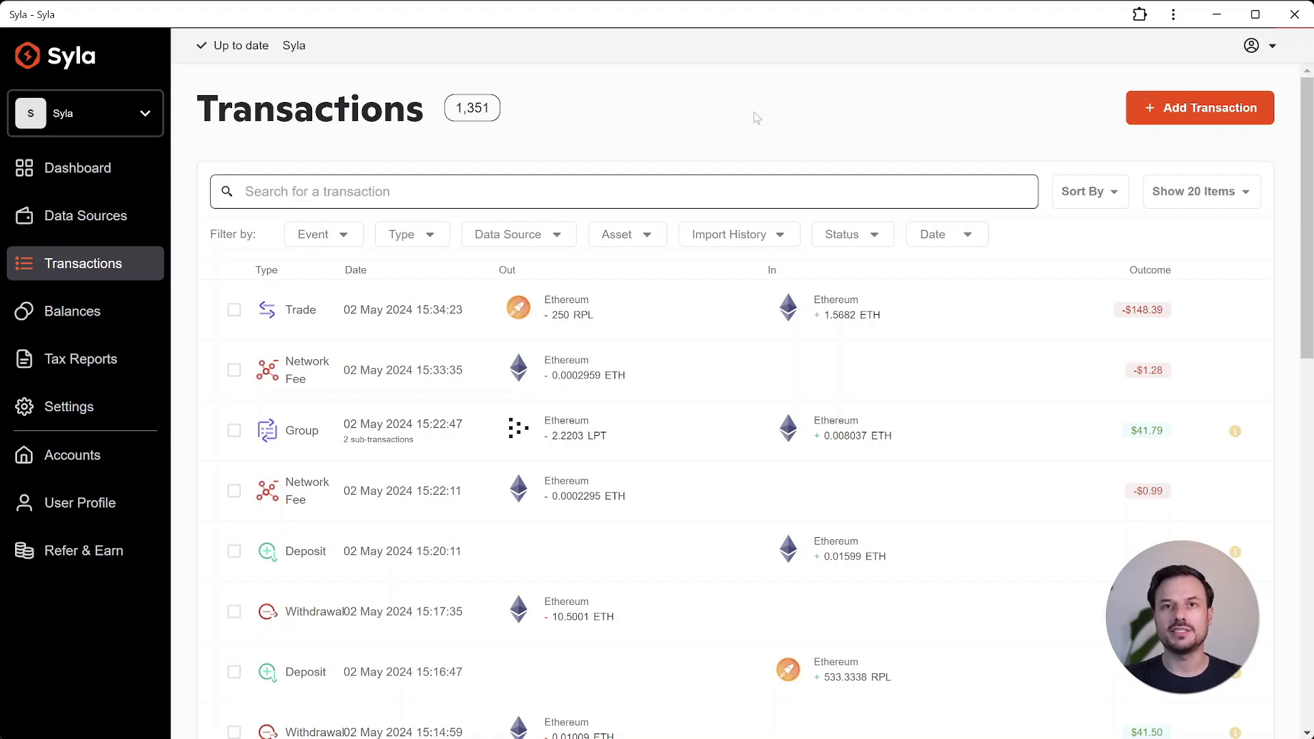
# Step: Open Tax Reports and subscribe to the $249 Tax Saving plan, filling in the billing e-mail, card number and cardholder name
pyautogui.click(136, 362)
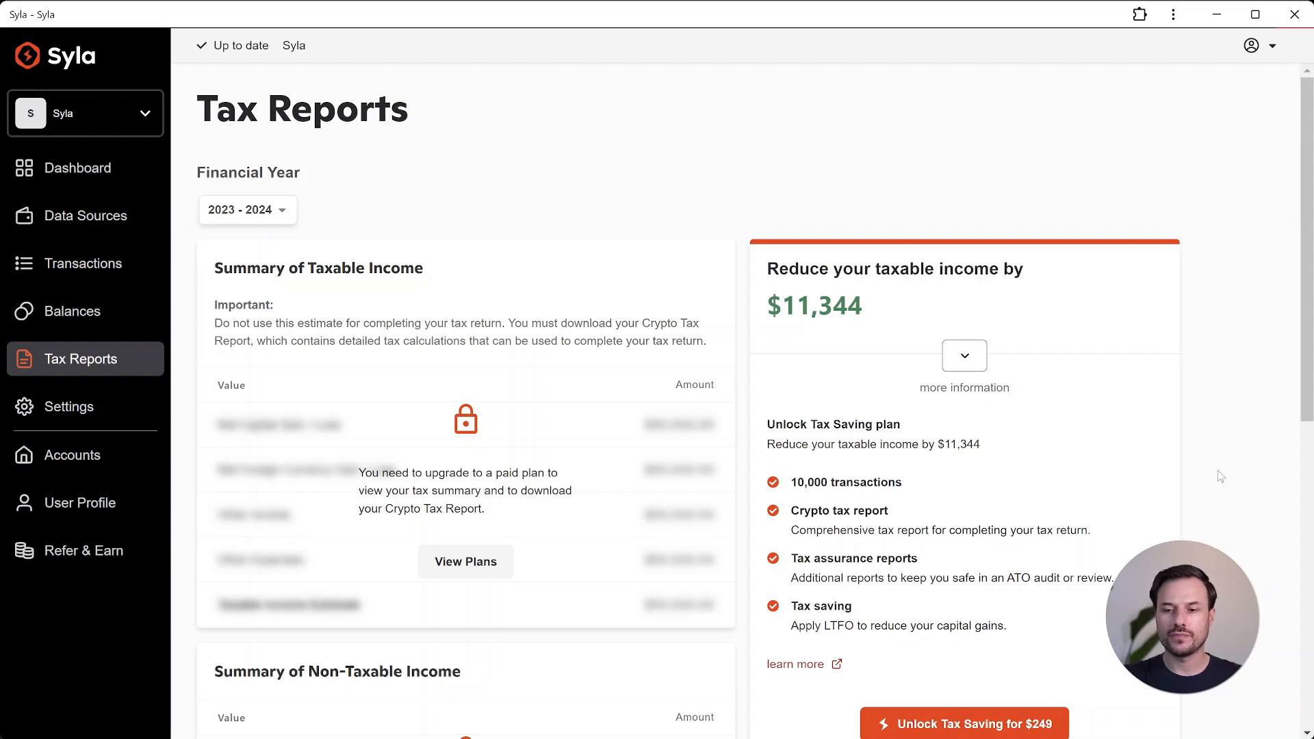
pyautogui.scroll(-1, 1227, 427)
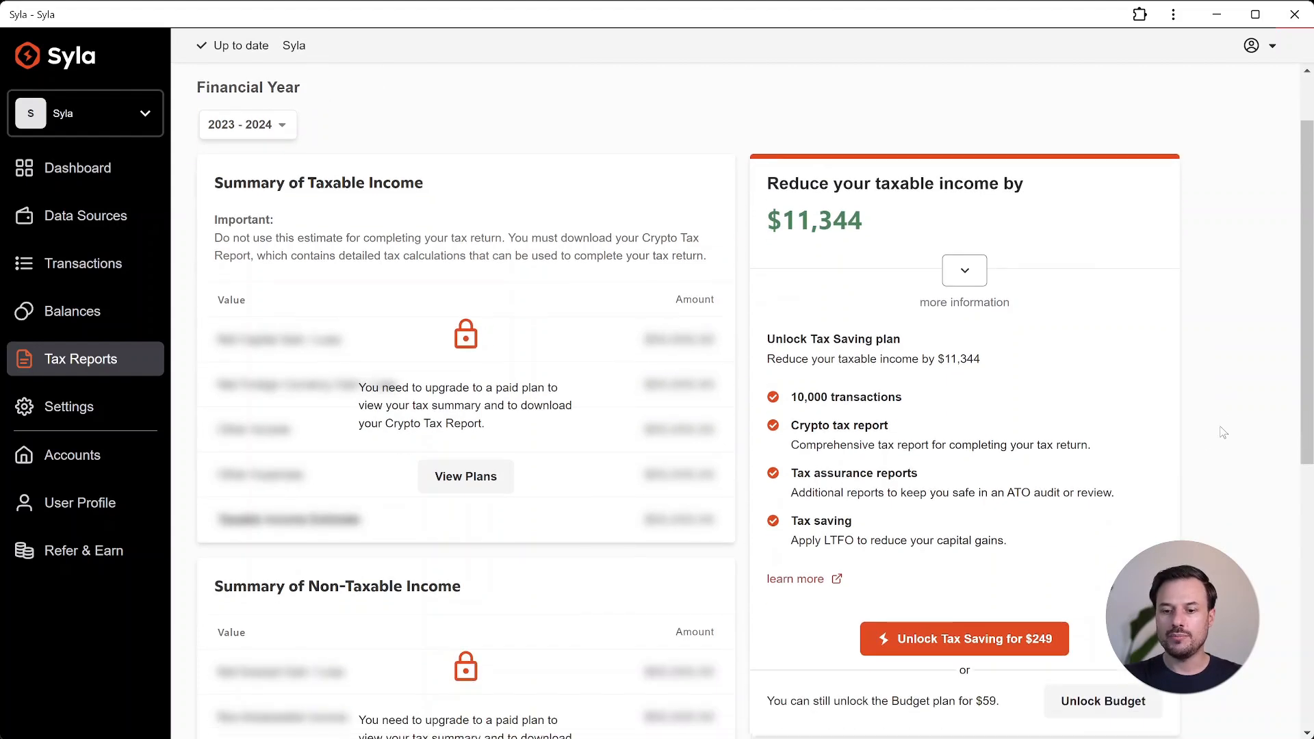
pyautogui.click(1000, 650)
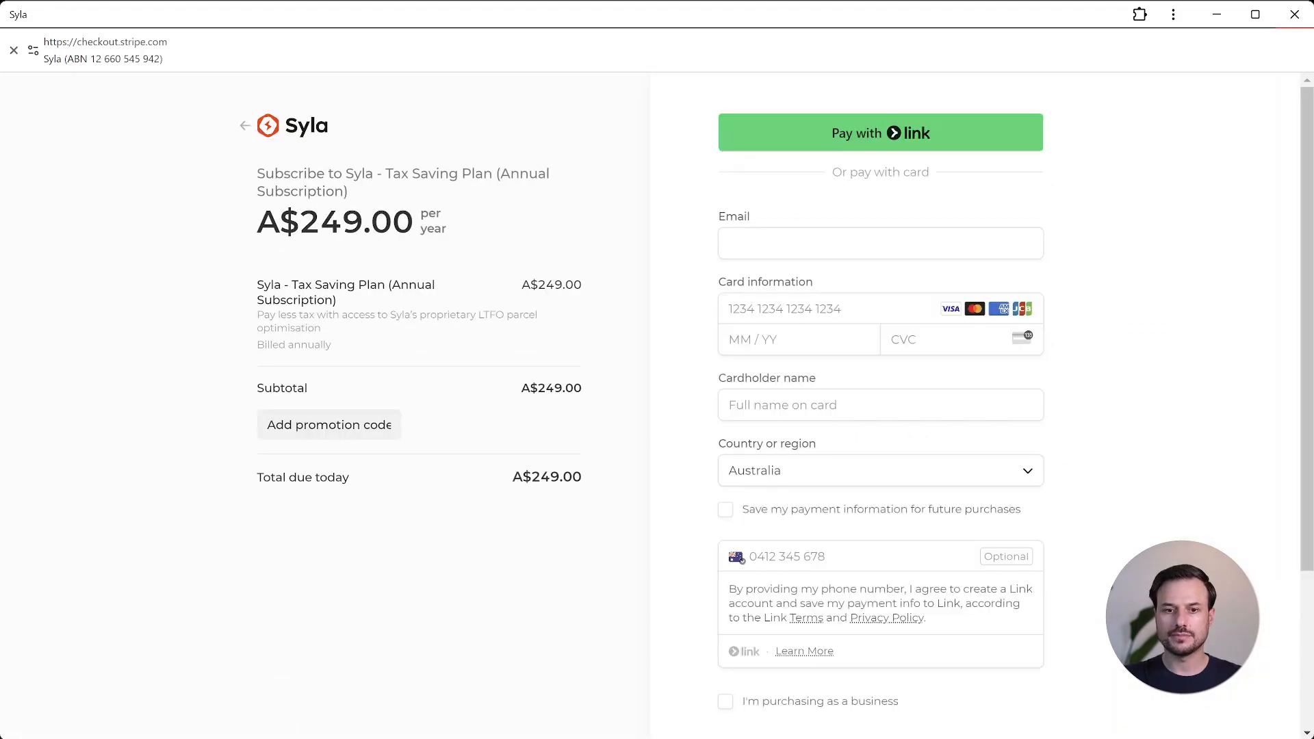
pyautogui.click(839, 245)
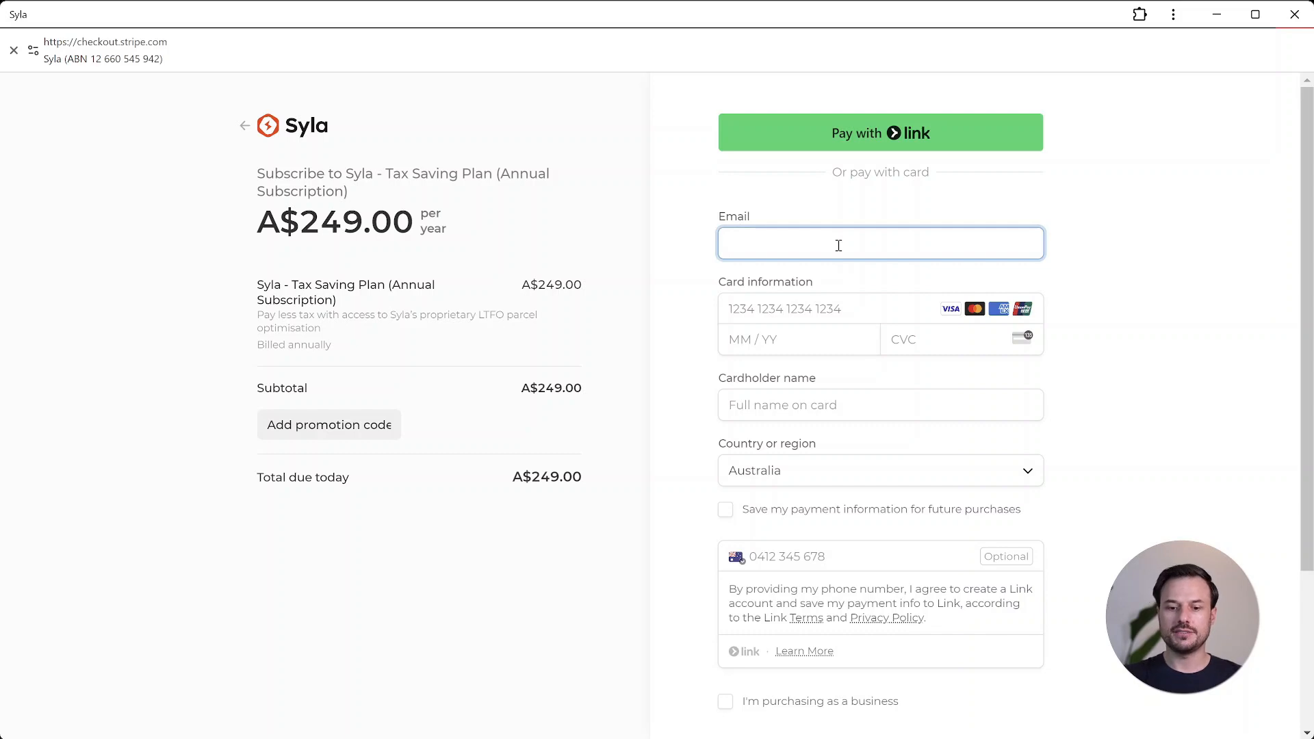
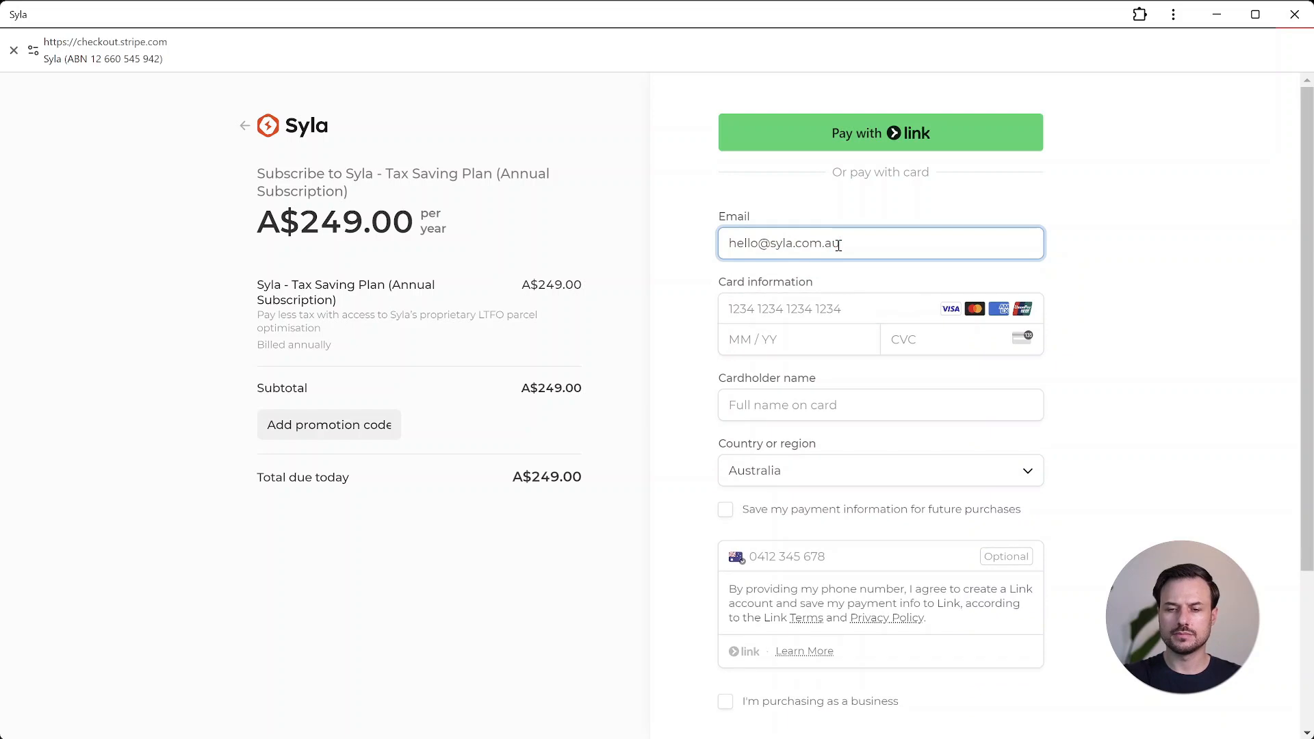
pyautogui.press('Tab')
pyautogui.click(793, 352)
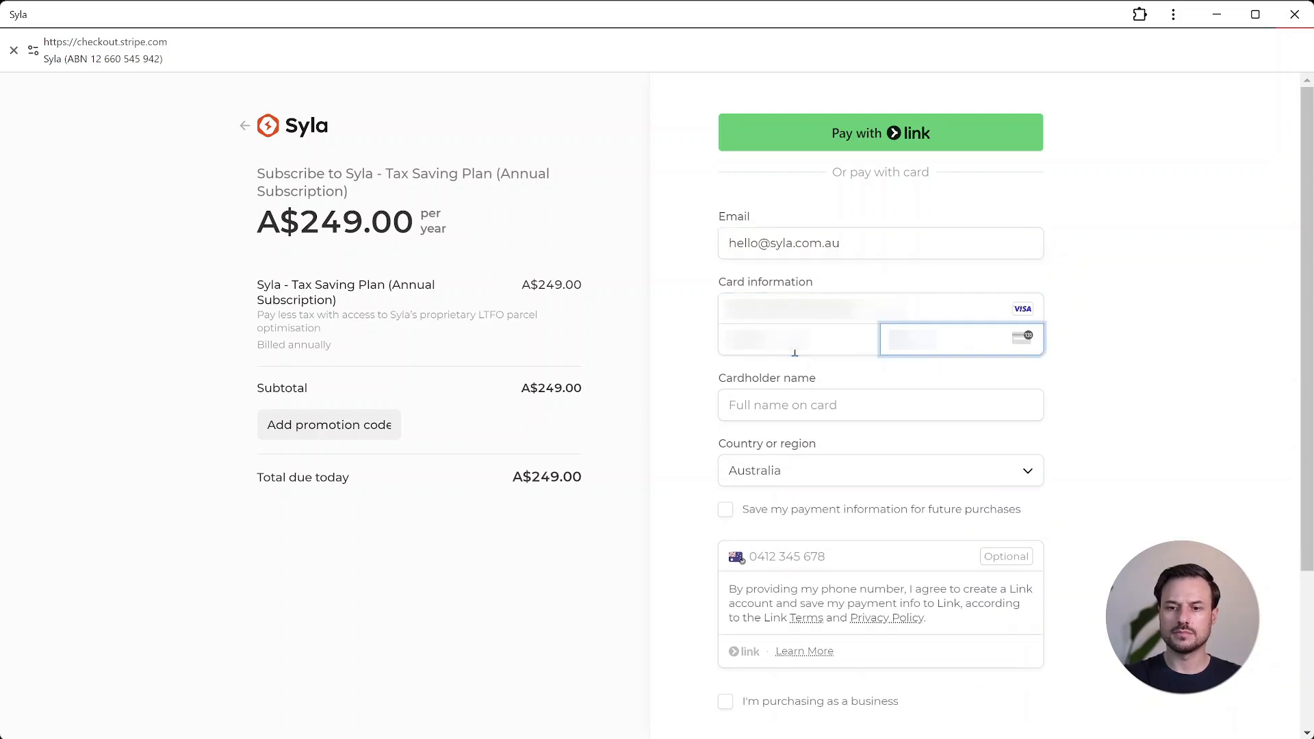
pyautogui.scroll(-3, 1097, 373)
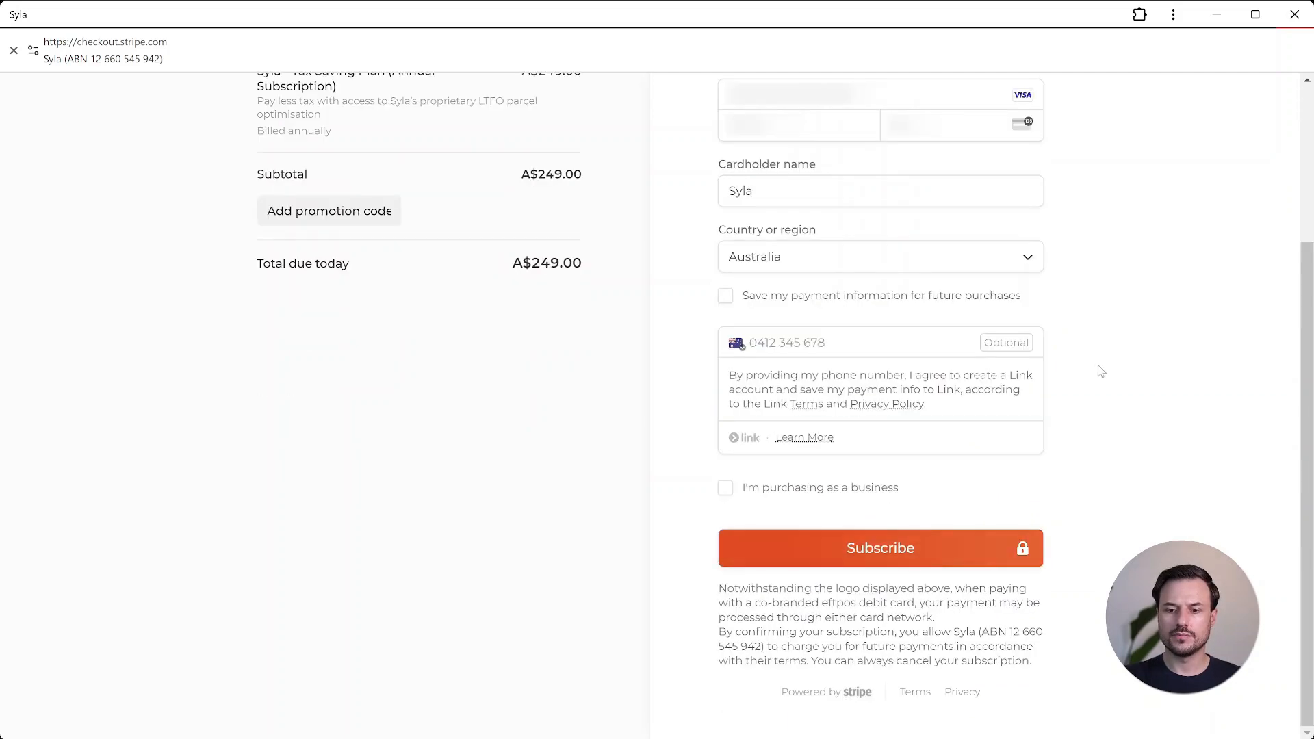
pyautogui.click(924, 558)
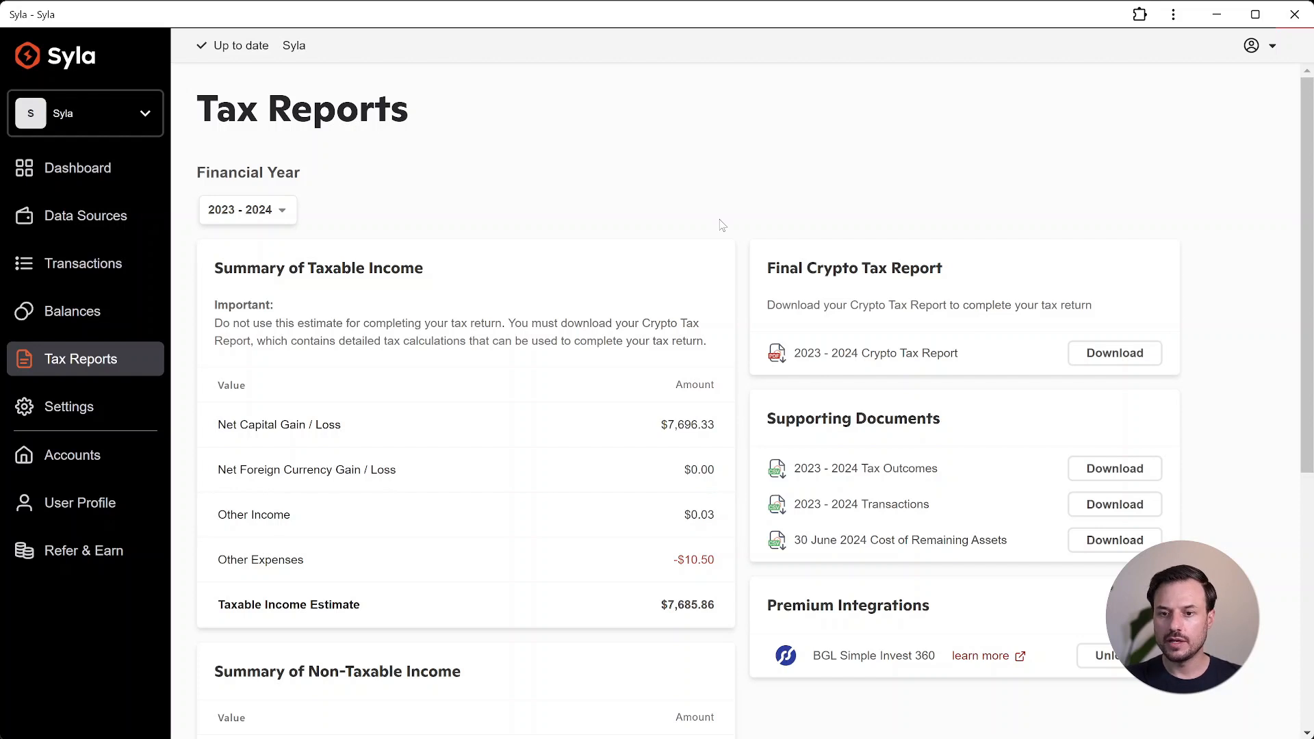
# Step: Download the 2023 - 2024 Crypto Tax Report, then switch the financial year to 2022 - 2023
pyautogui.click(1100, 357)
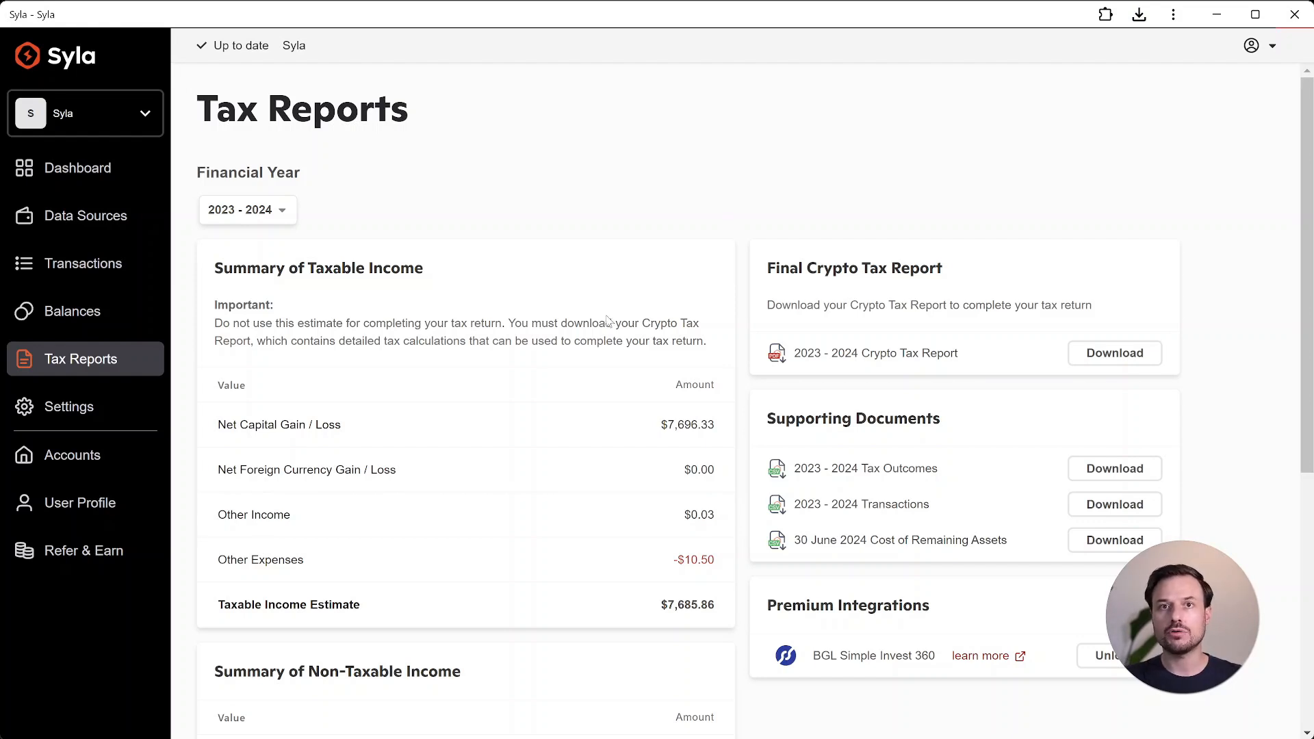
pyautogui.click(265, 214)
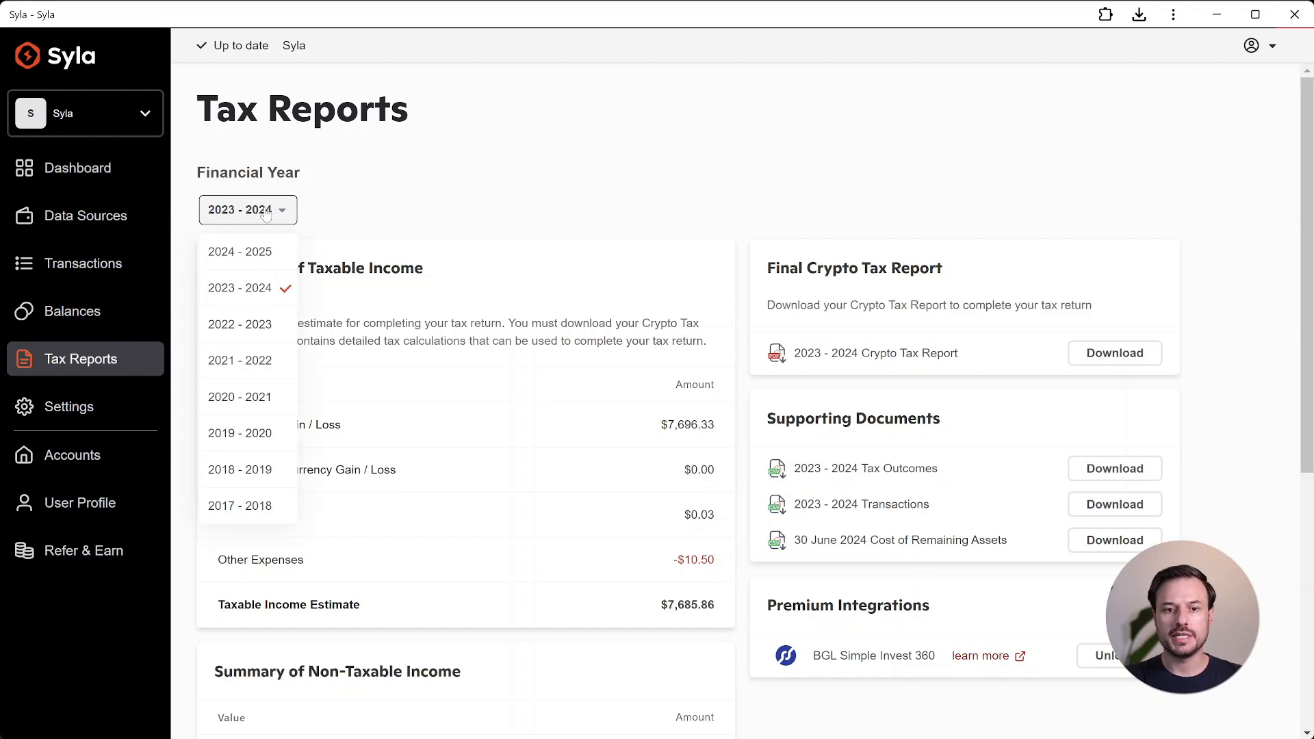
pyautogui.click(284, 325)
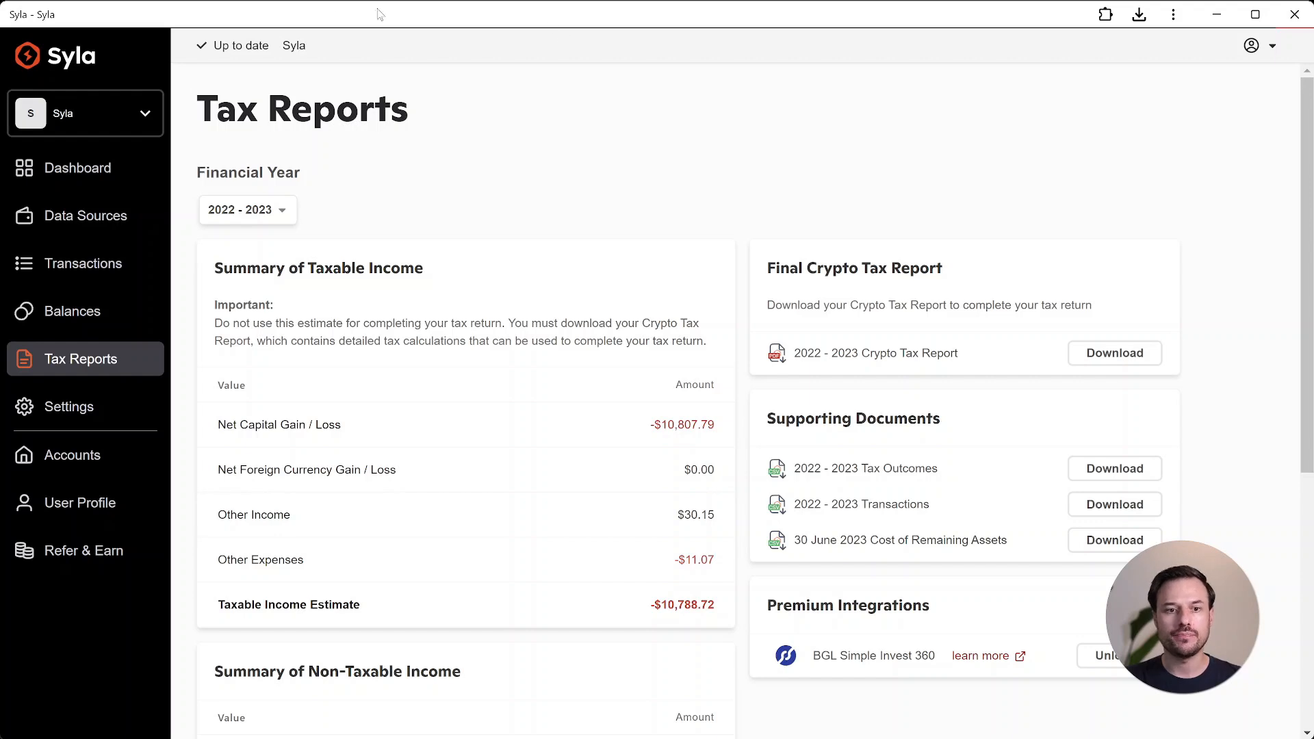
# Step: Create a new Self-Managed Super Fund (SMSF) account named My SMSF with Investment activity type
pyautogui.click(137, 113)
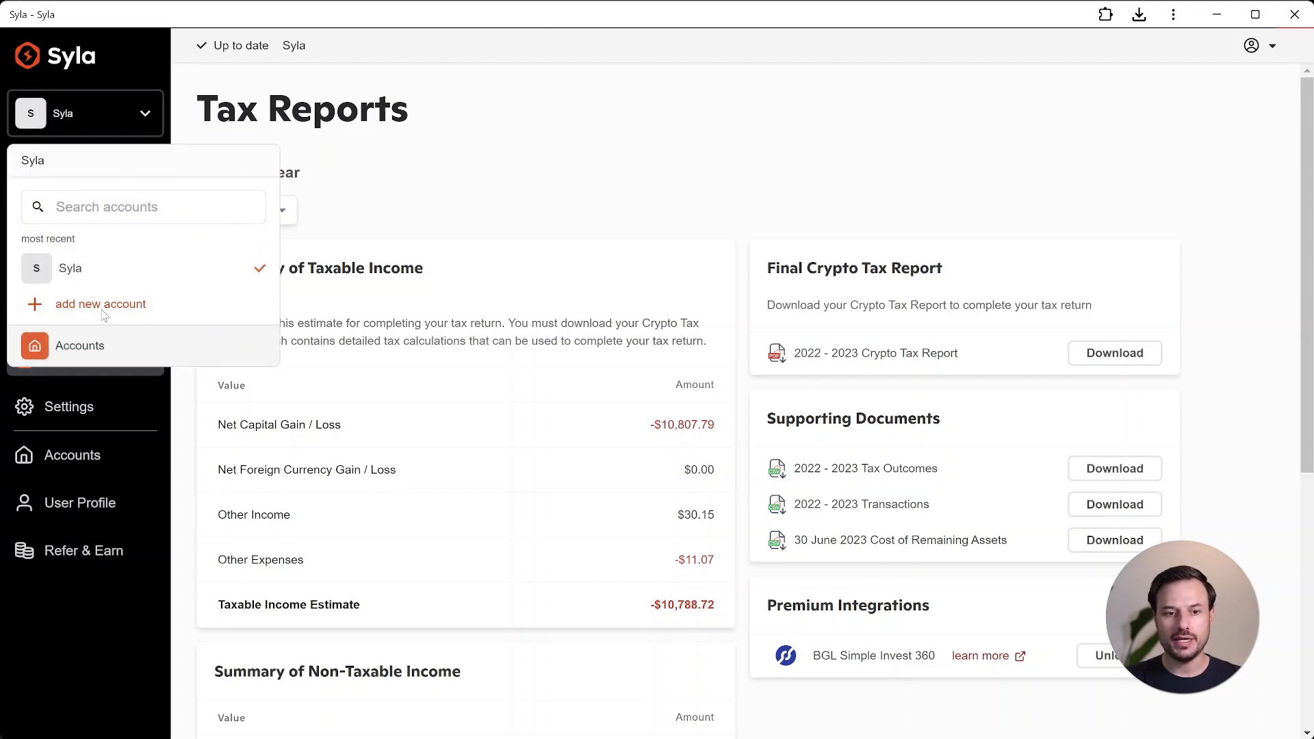
pyautogui.click(101, 312)
pyautogui.click(740, 487)
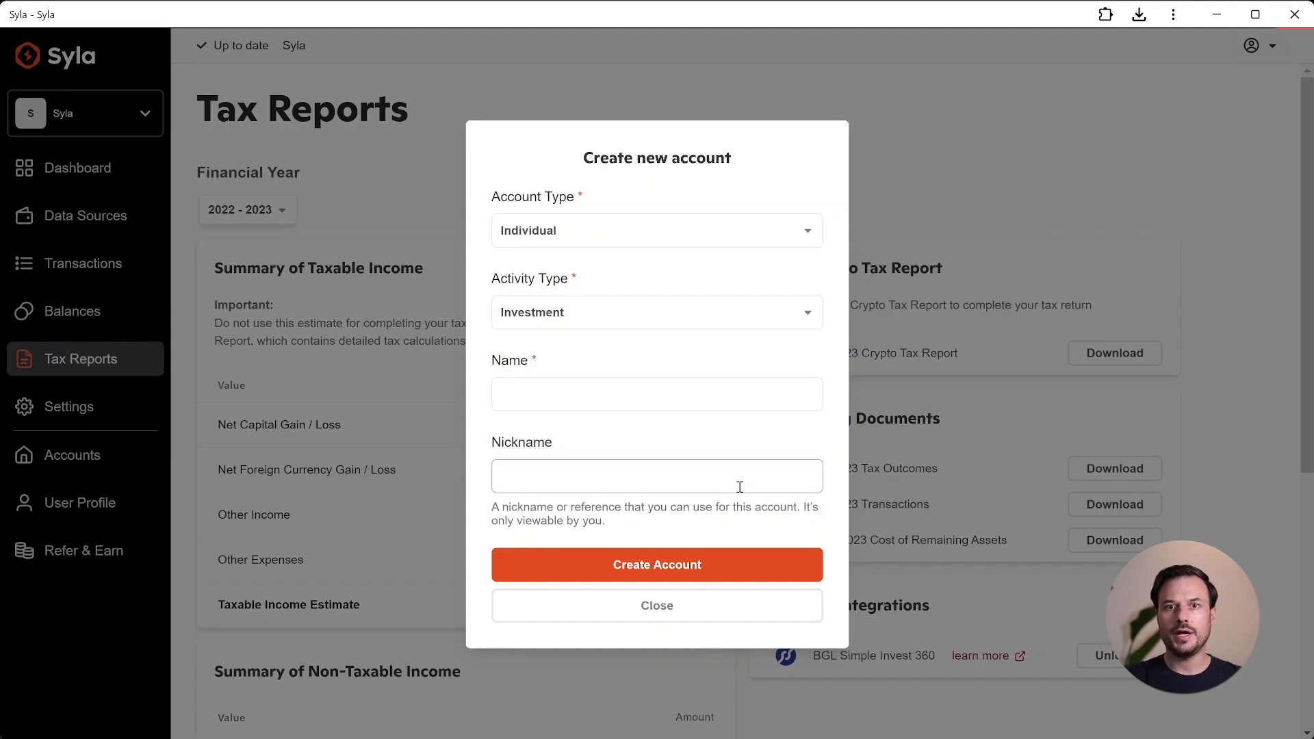
pyautogui.click(745, 236)
pyautogui.click(675, 383)
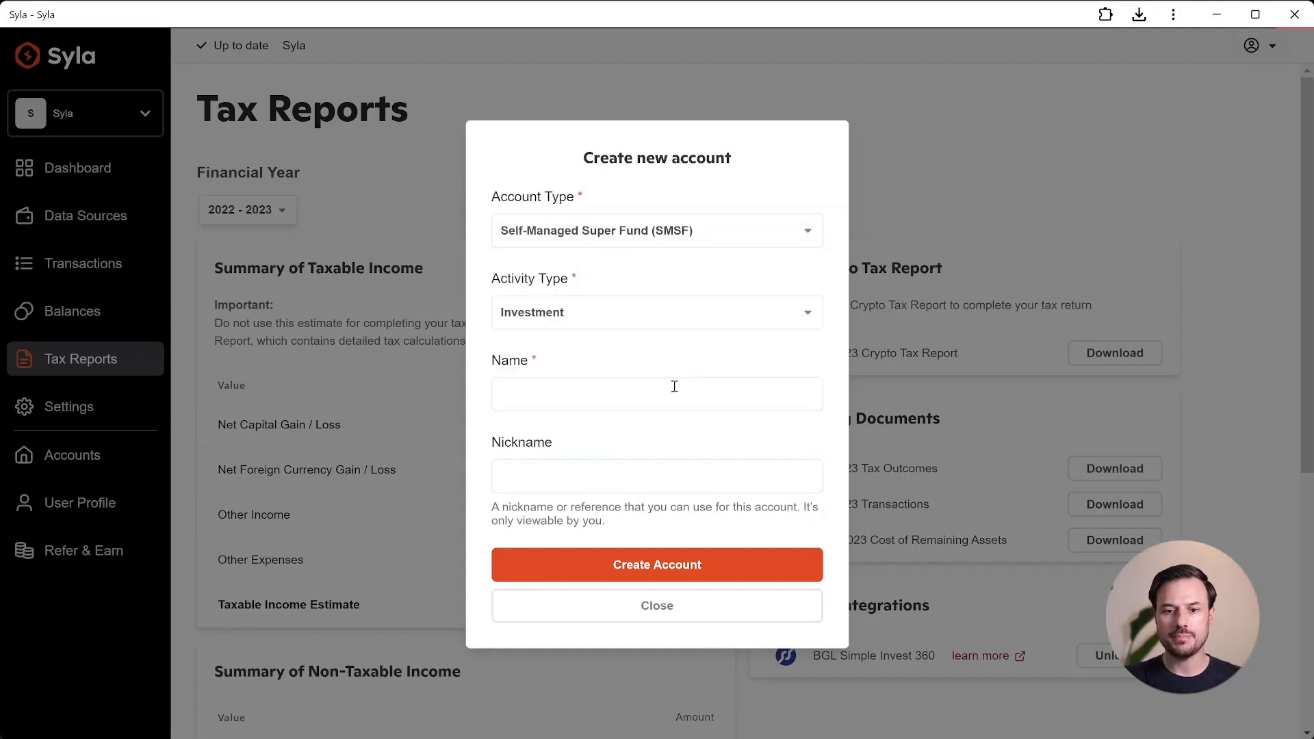
pyautogui.click(606, 396)
pyautogui.write('M')
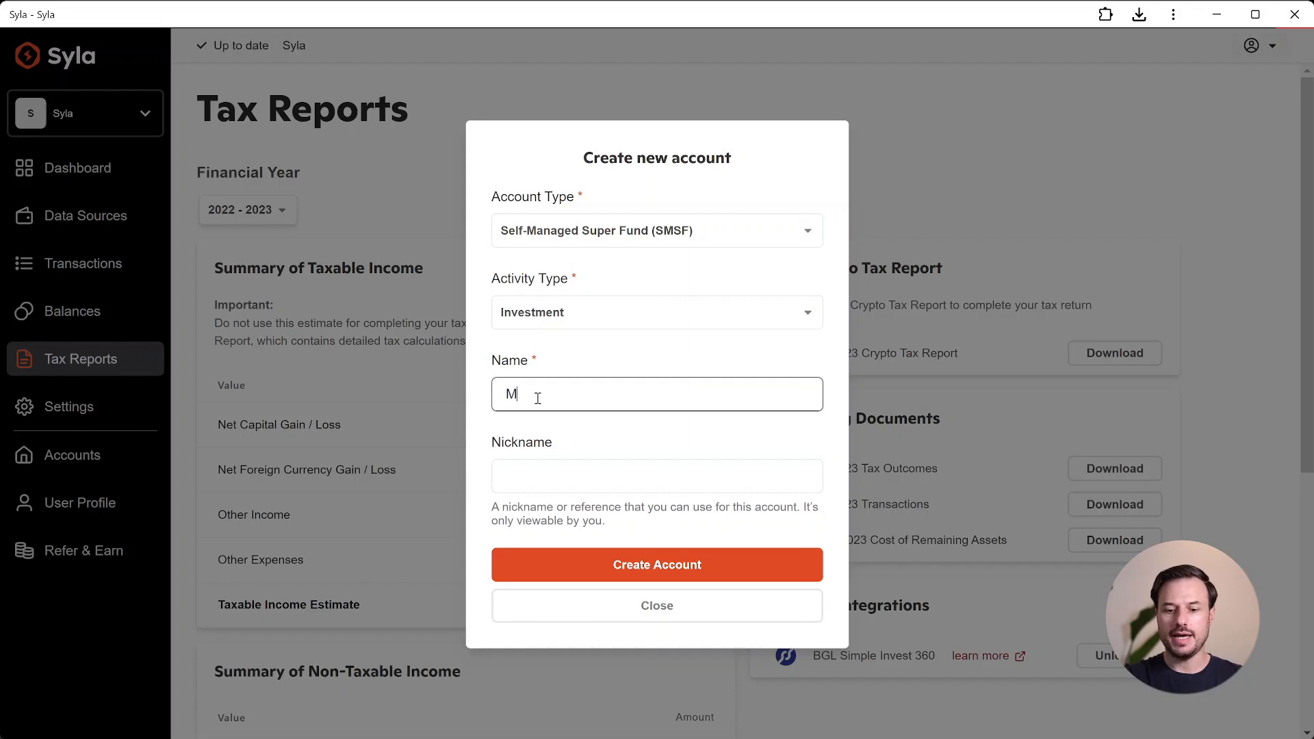
pyautogui.write('y SMSF')
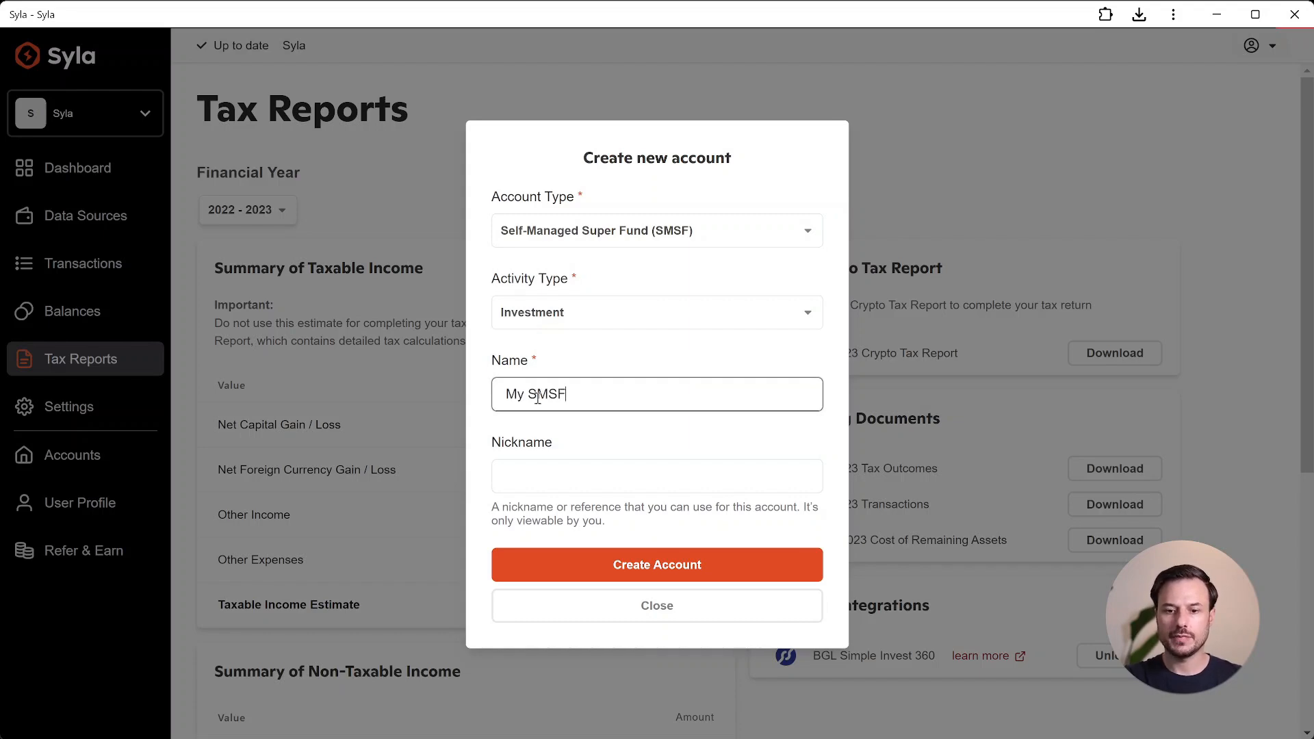
pyautogui.click(661, 564)
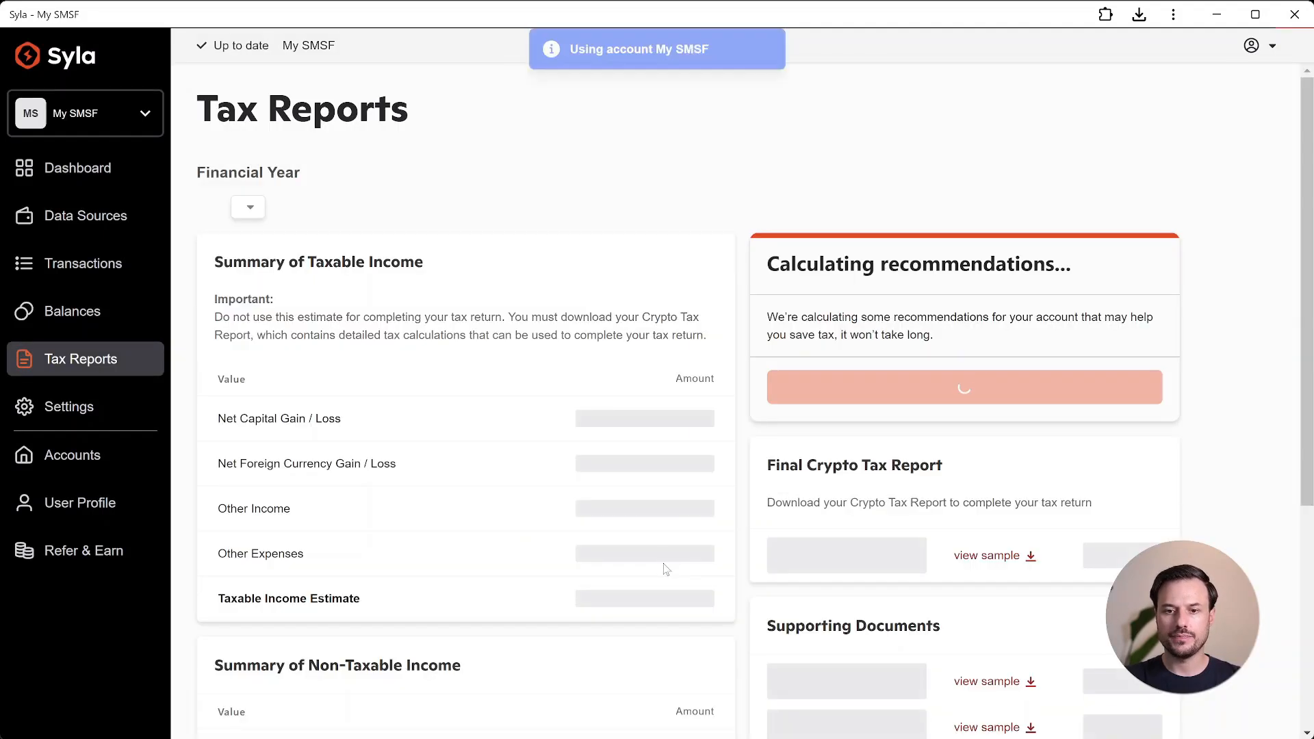